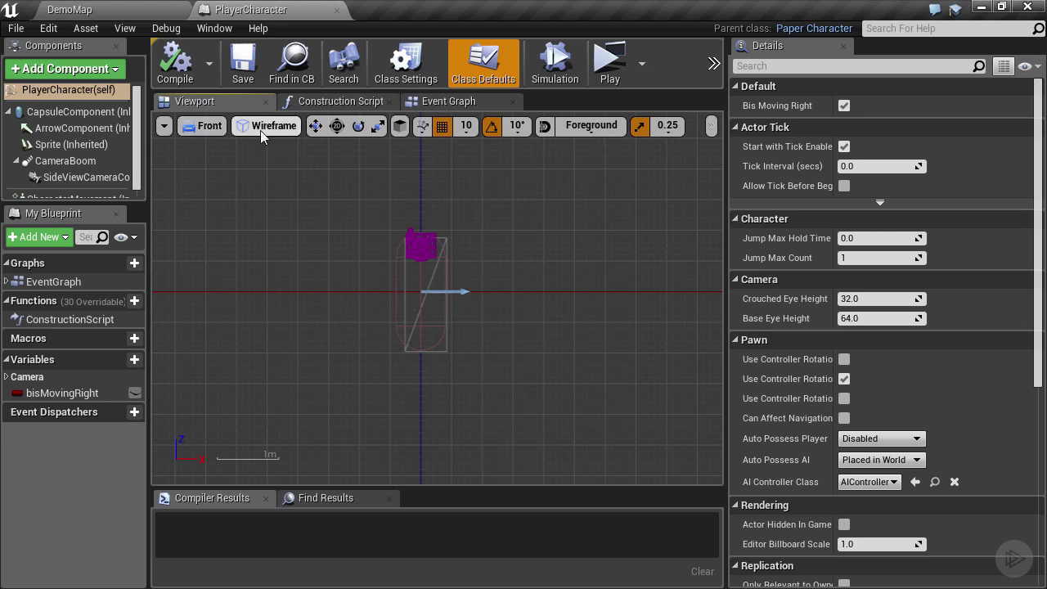
Display the PlayerCharacter viewport in Lit mode and select the character's sprite component
left_click(263, 147)
scroll(386, 307, "up", 4)
scroll(386, 306, "down", 1)
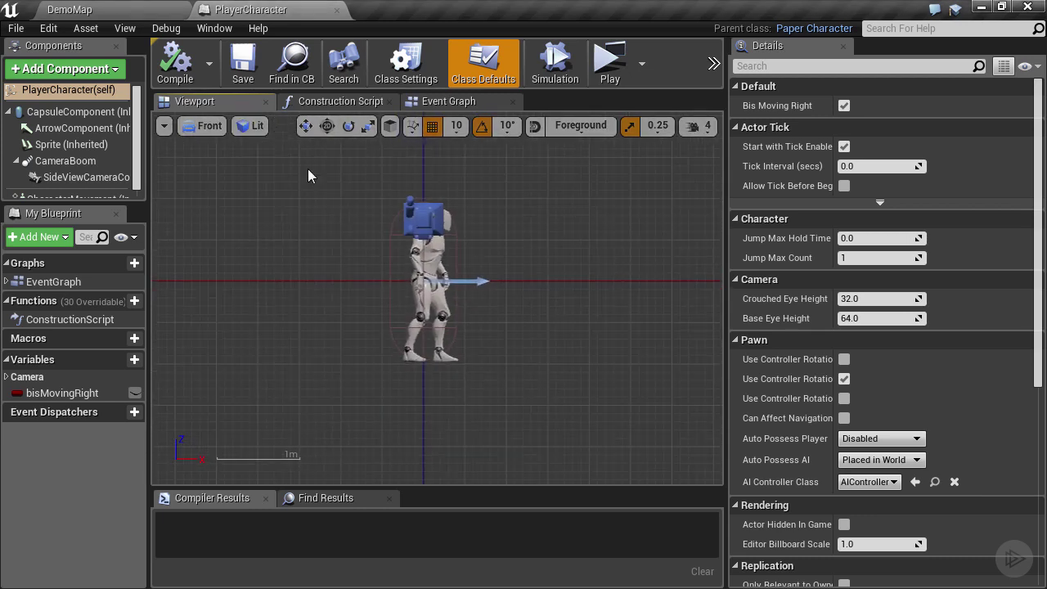
left_click(430, 269)
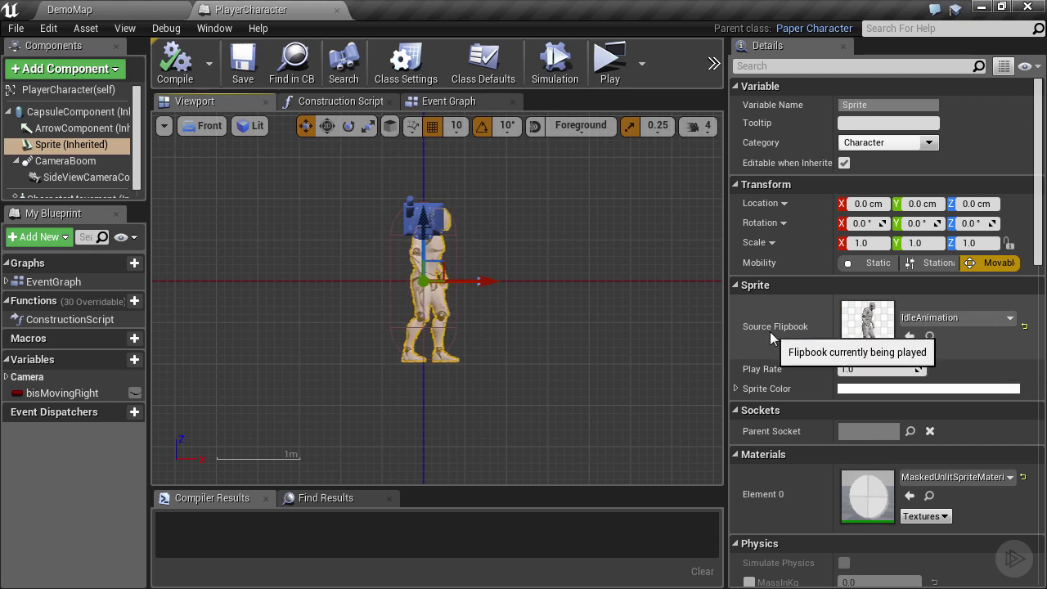
Locate the sprite's source flipbook in the Content Browser and open IdleAnimation in the flipbook editor
left_click(929, 336)
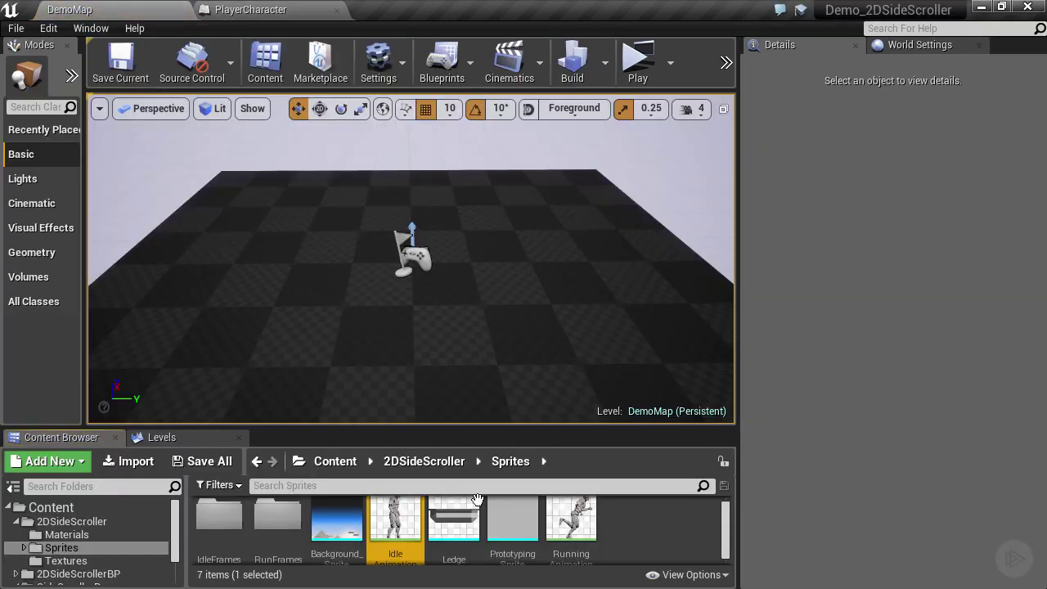
left_click_drag(416, 425, 426, 363)
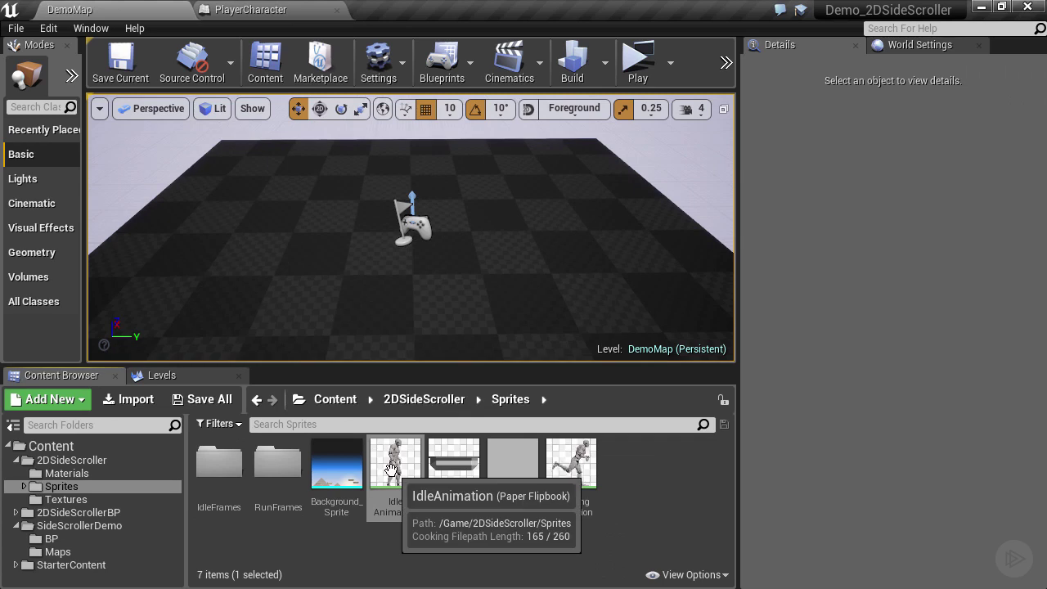
double_click(391, 469)
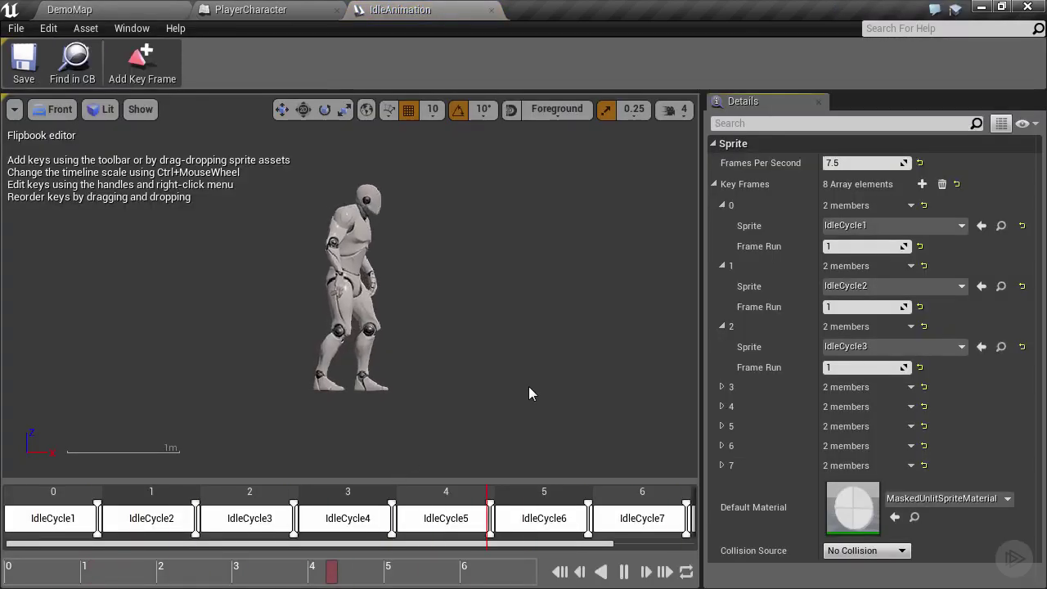
Collapse the details of key frames 0, 1 and 2 in the IdleAnimation flipbook
left_click(721, 205)
left_click(722, 224)
left_click(721, 244)
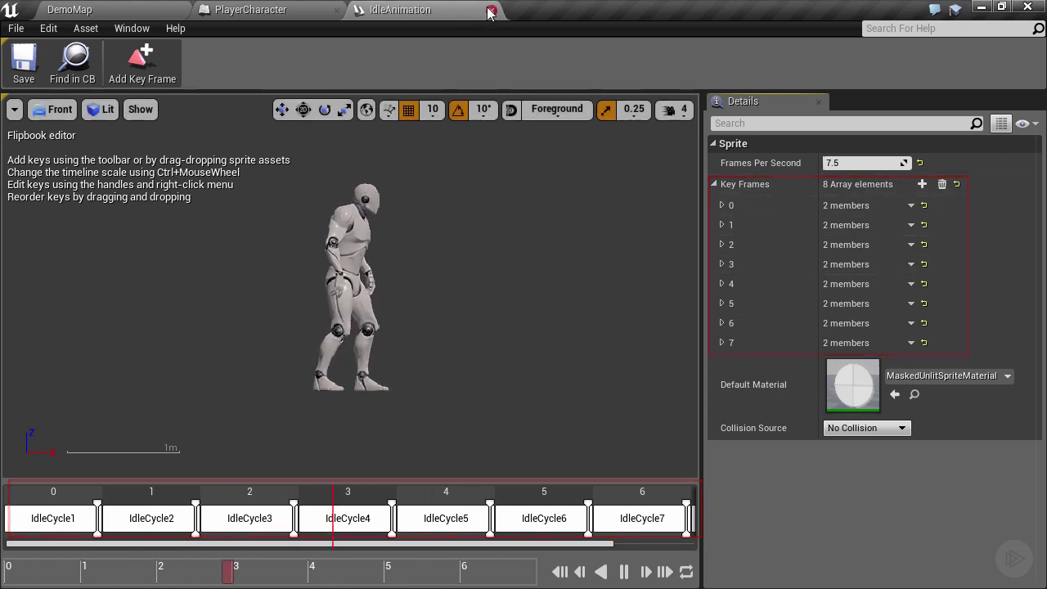
Expand key frame 0, locate its IdleCycle1 sprite in the Content Browser, and close the IdleAnimation flipbook
left_click(722, 207)
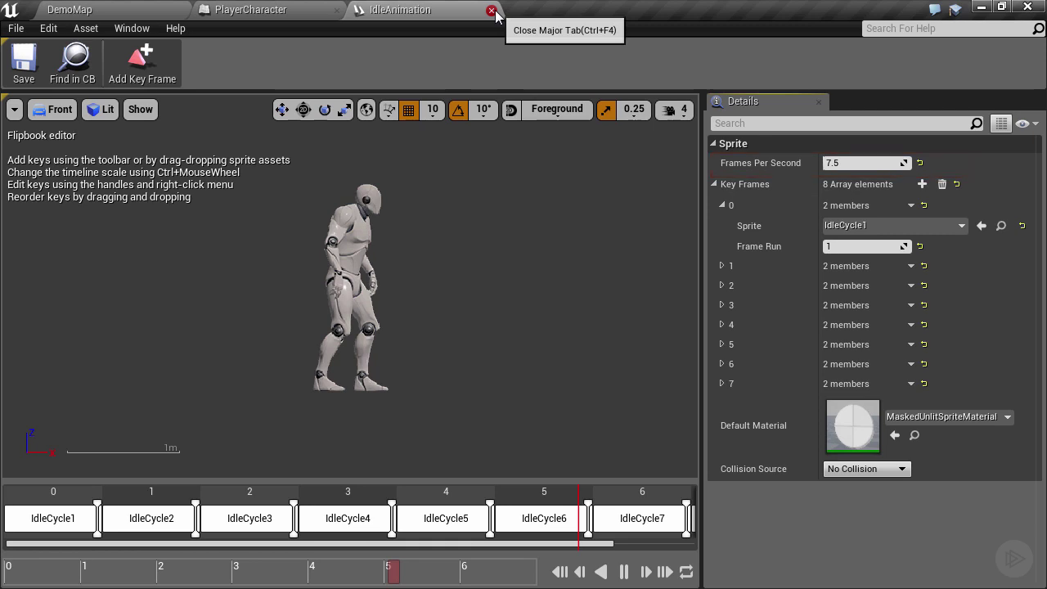
left_click(1000, 225)
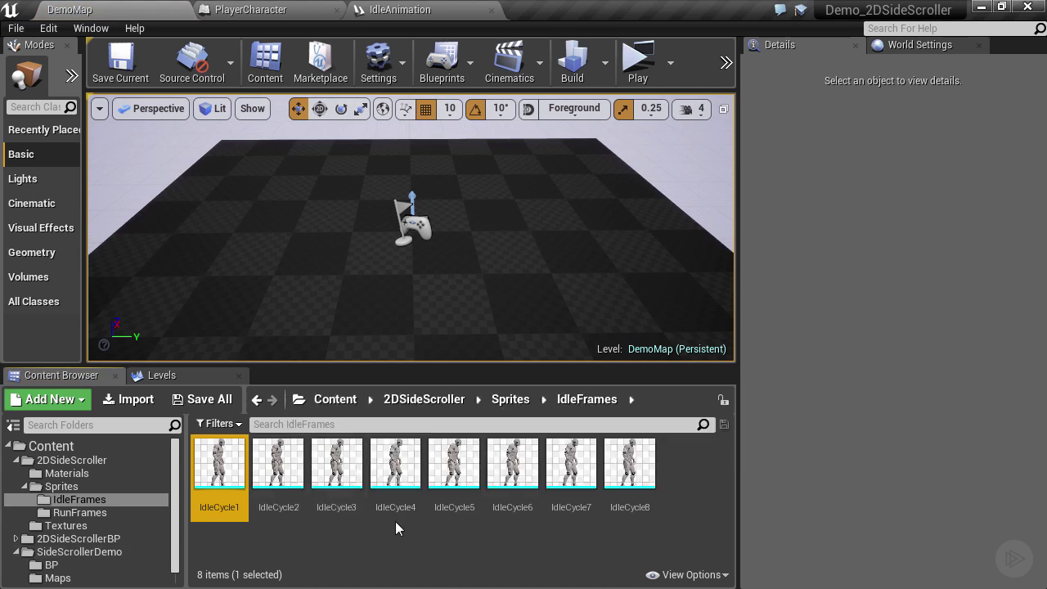
left_click(470, 9)
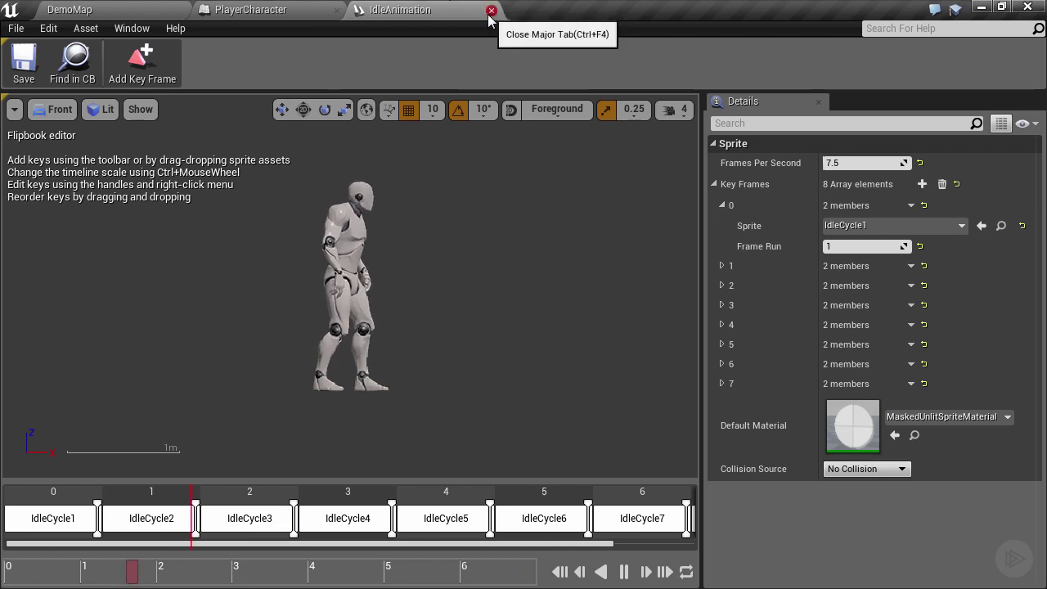
left_click(491, 10)
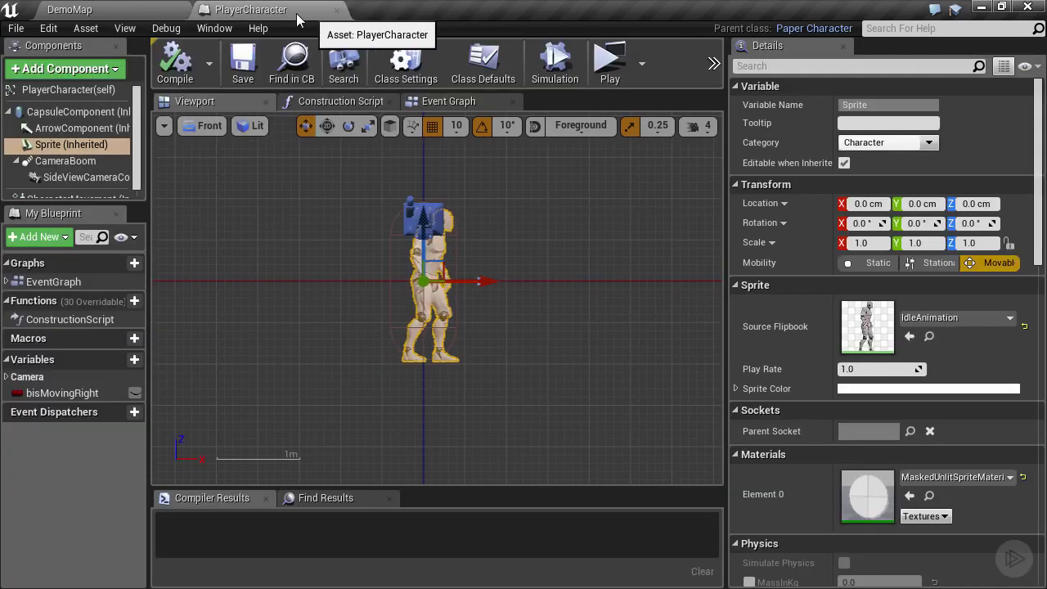
Create a folder named Source inside the SideScrollerDemo folder in the Content Browser
left_click(106, 9)
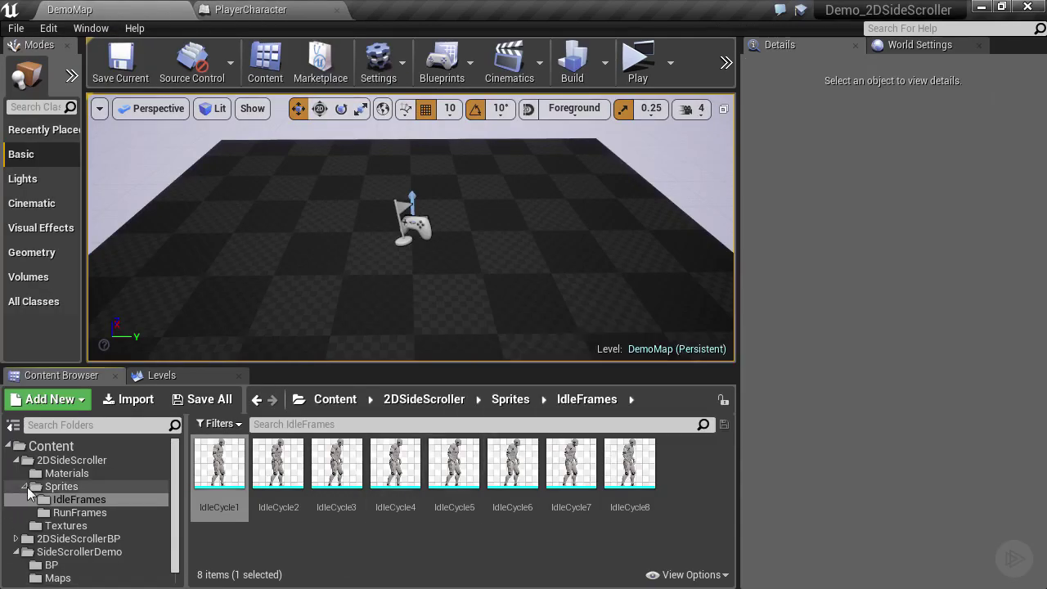
left_click(24, 486)
left_click(16, 459)
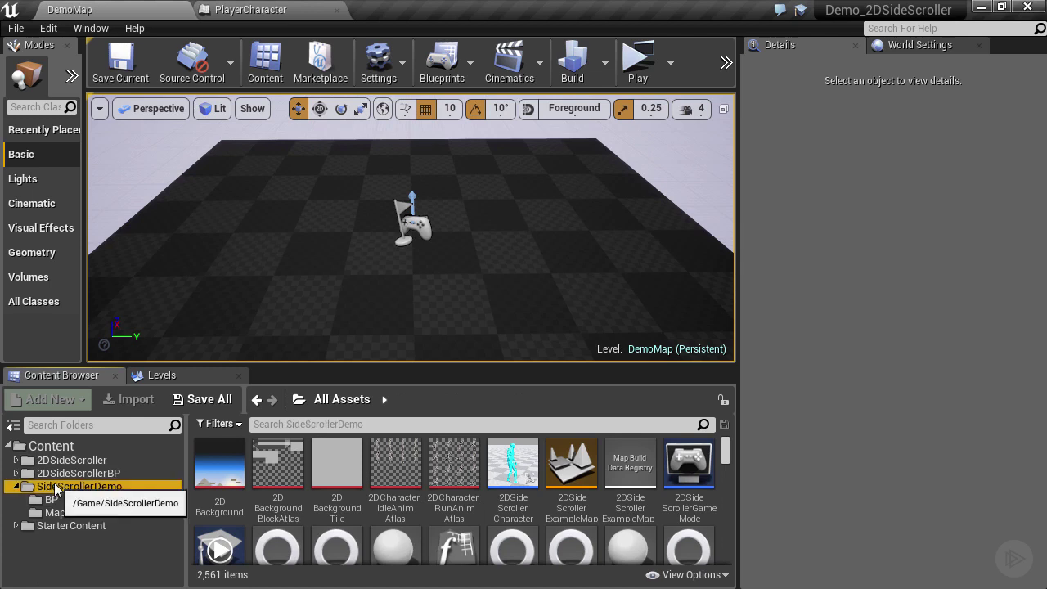
left_click(56, 488)
right_click(56, 487)
left_click(81, 220)
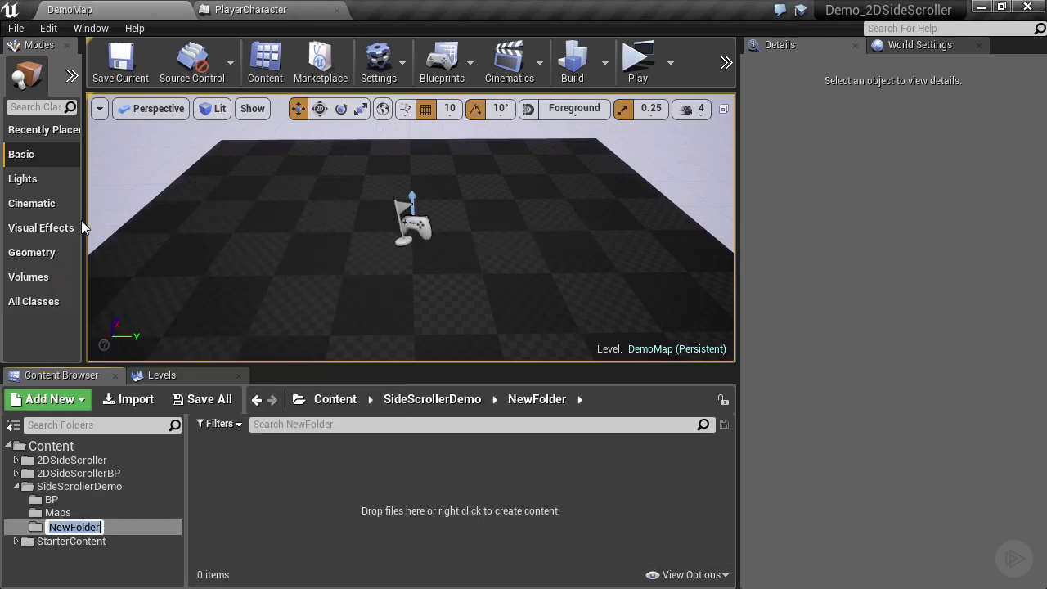
type("Source")
key("Return")
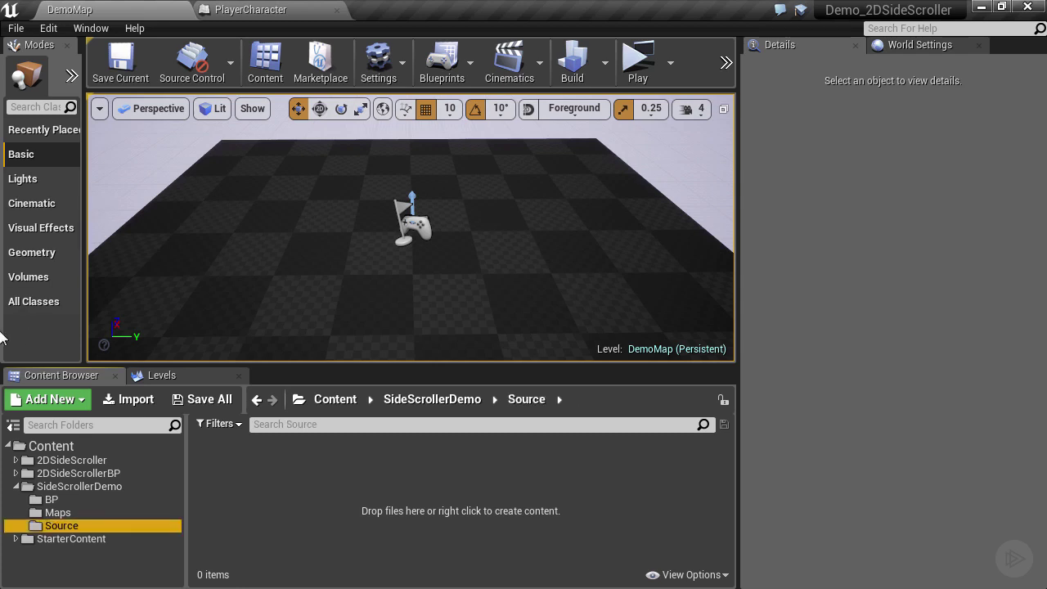
Create another folder named Sprites inside the SideScrollerDemo folder
right_click(61, 486)
left_click(108, 221)
type("Sprite")
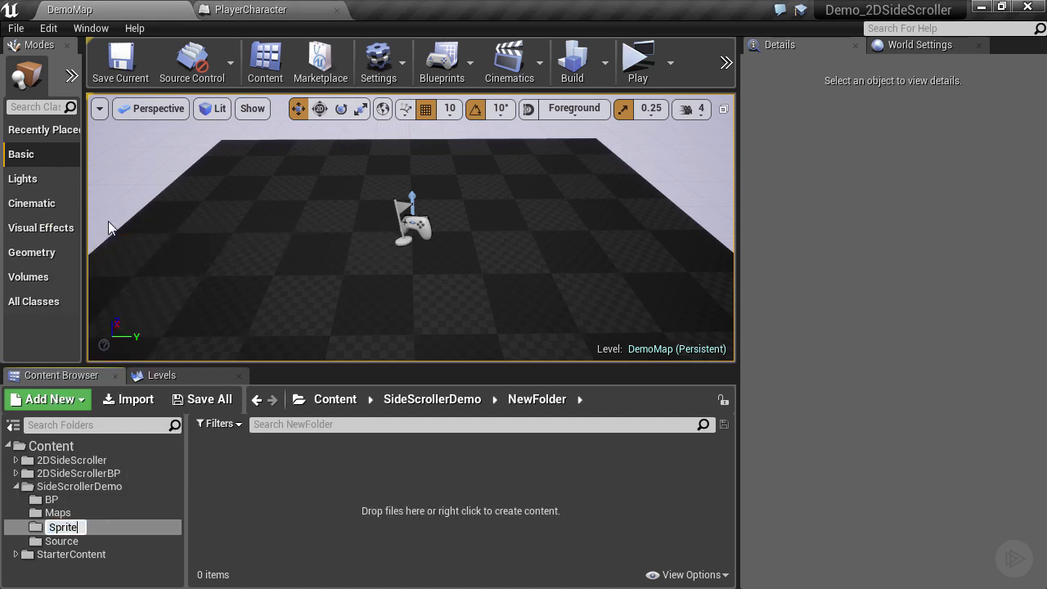
type("s")
key("Return")
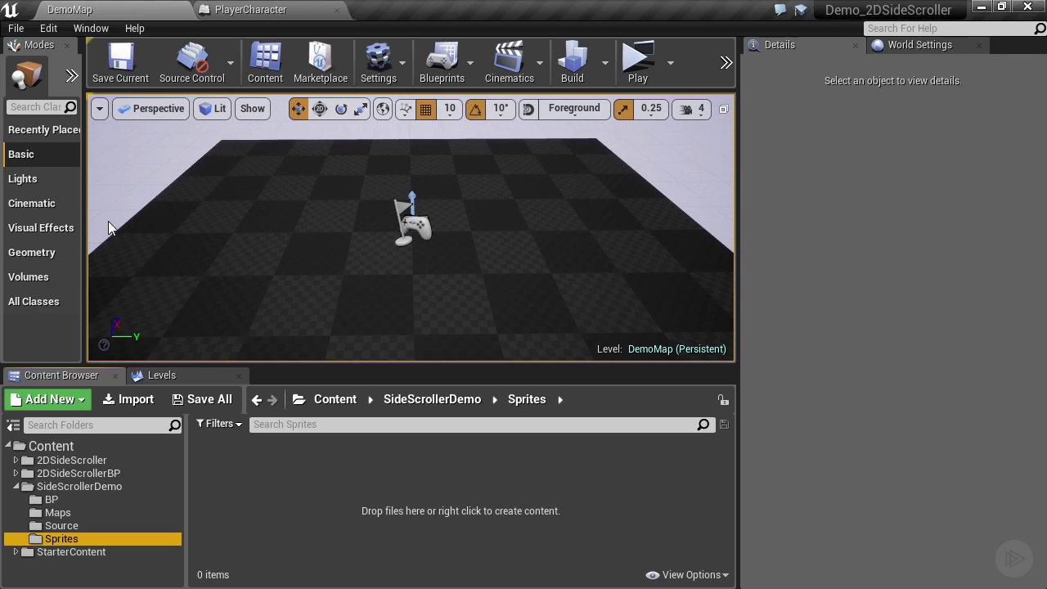
Import playercharacter.png into the SideScrollerDemo Sprites folder
left_click(61, 525)
key("Down")
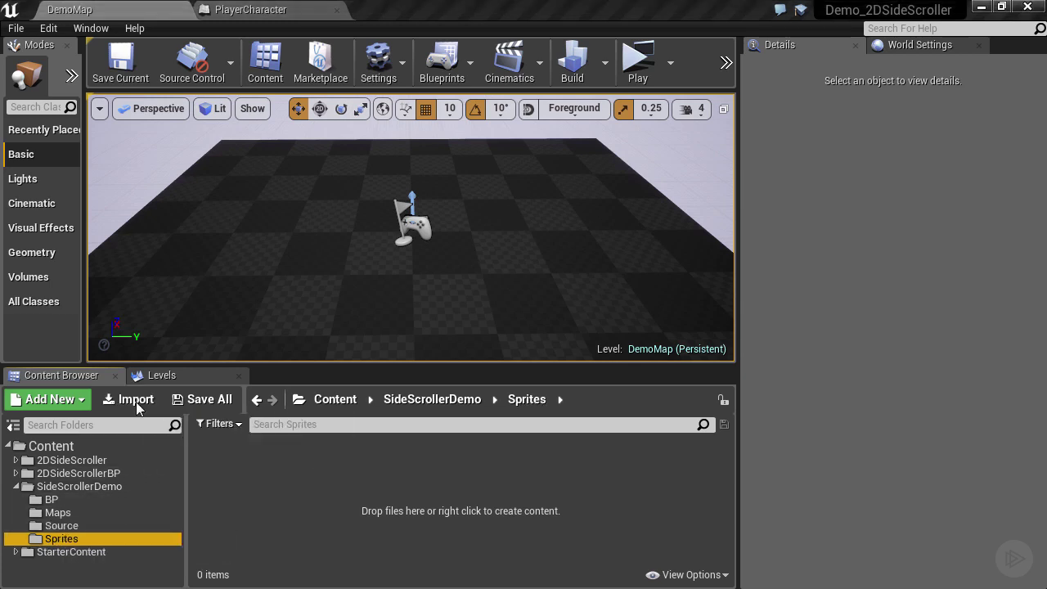
left_click(136, 402)
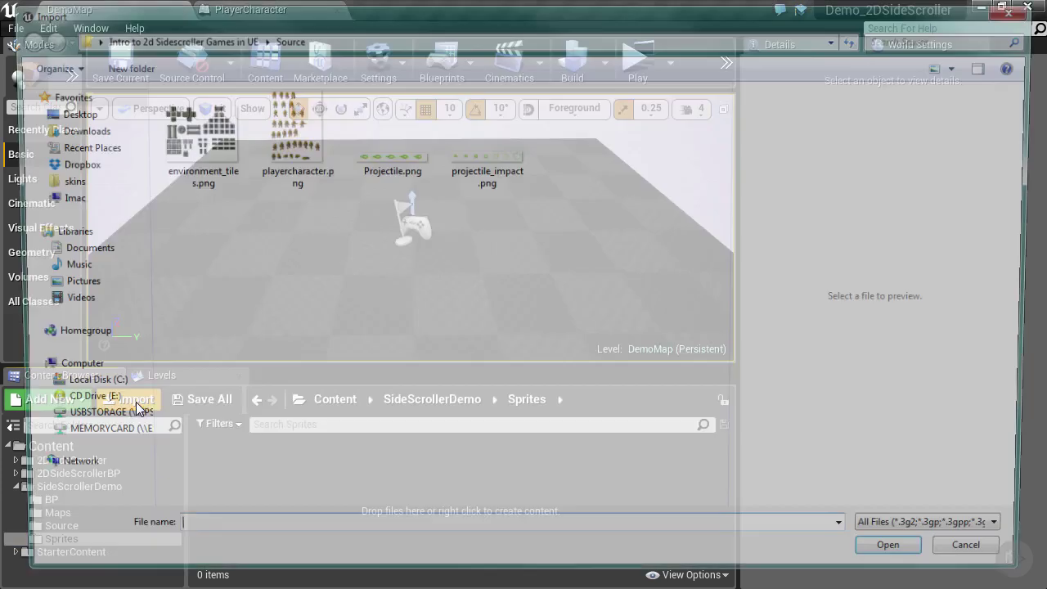
left_click(316, 132)
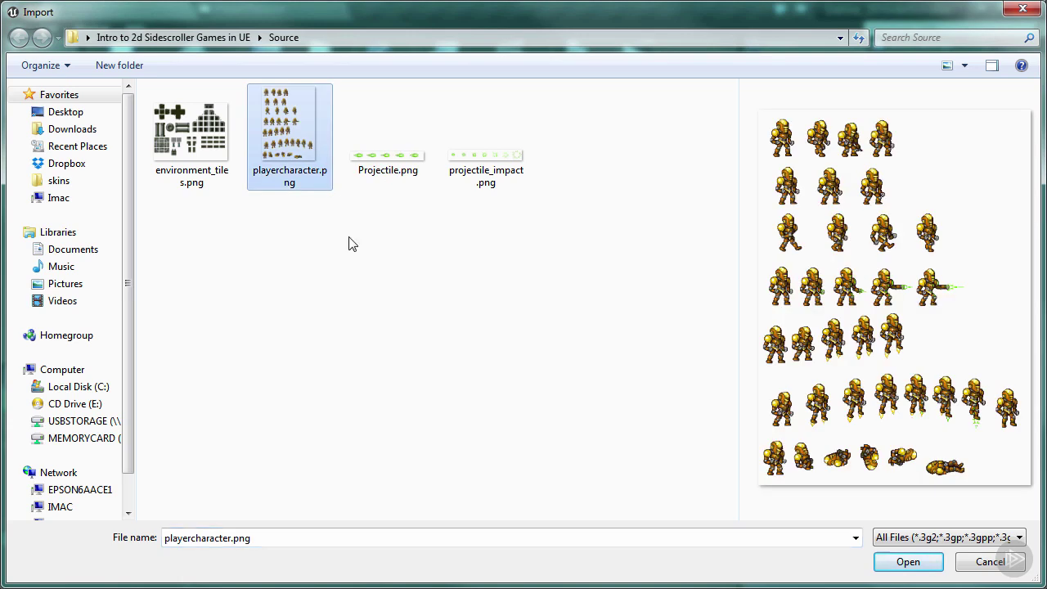
left_click(908, 563)
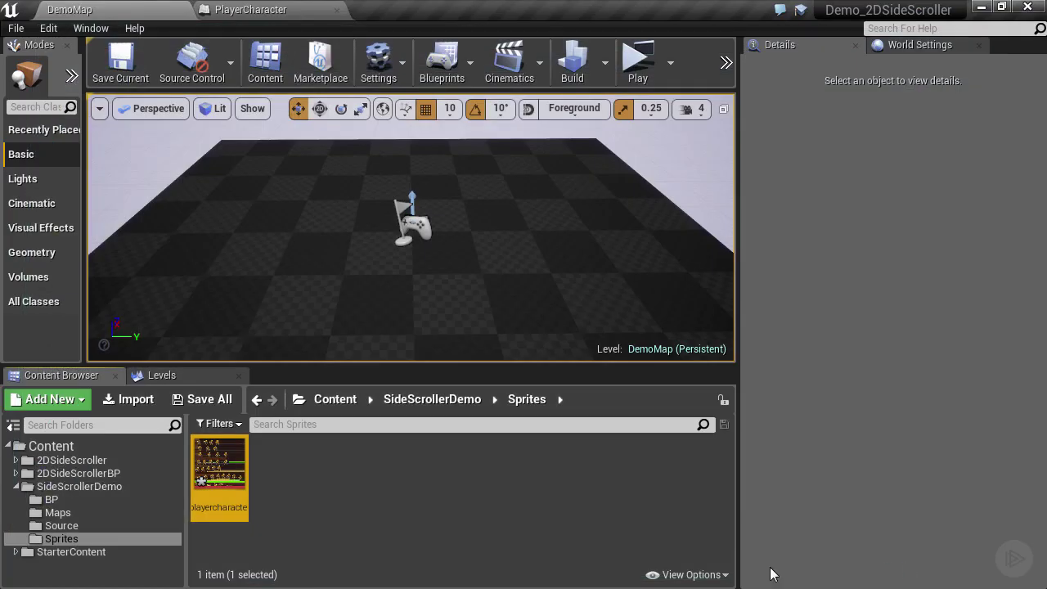
Apply the Paper2D texture settings to the imported playercharacter texture
mouse_move(216, 460)
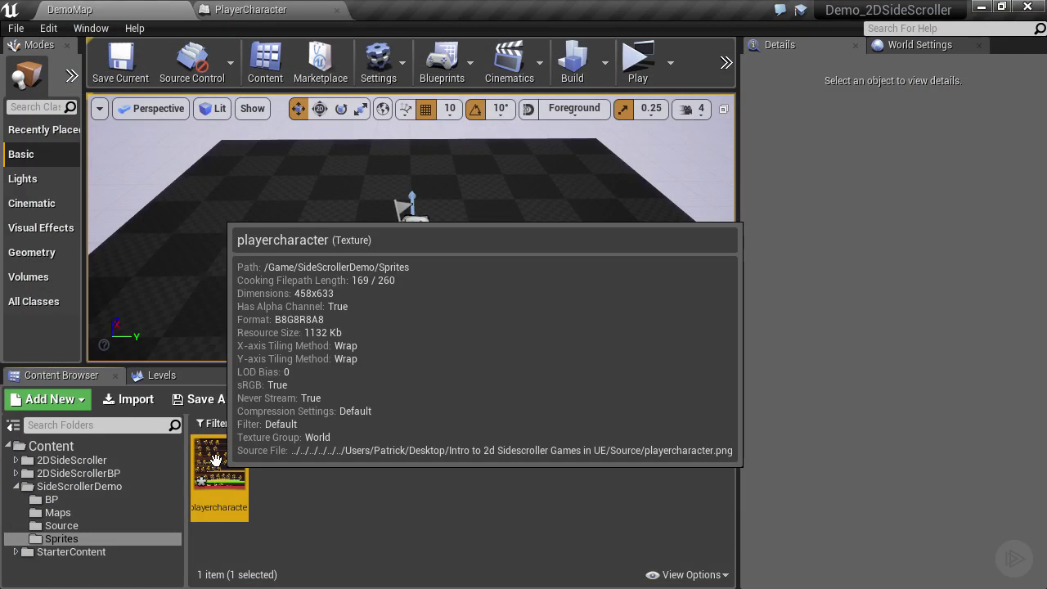
right_click(215, 460)
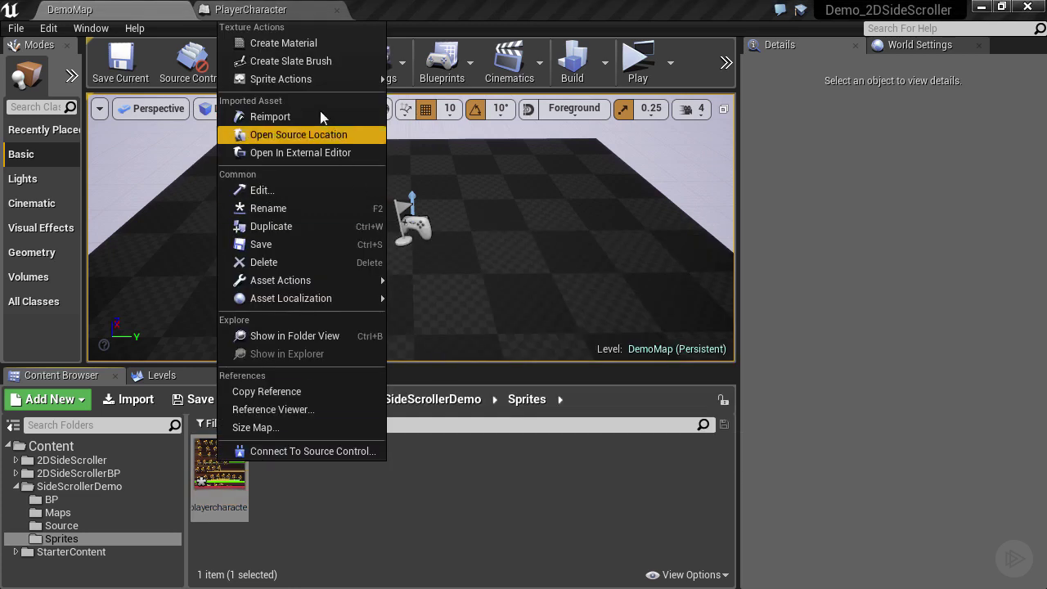
mouse_move(315, 77)
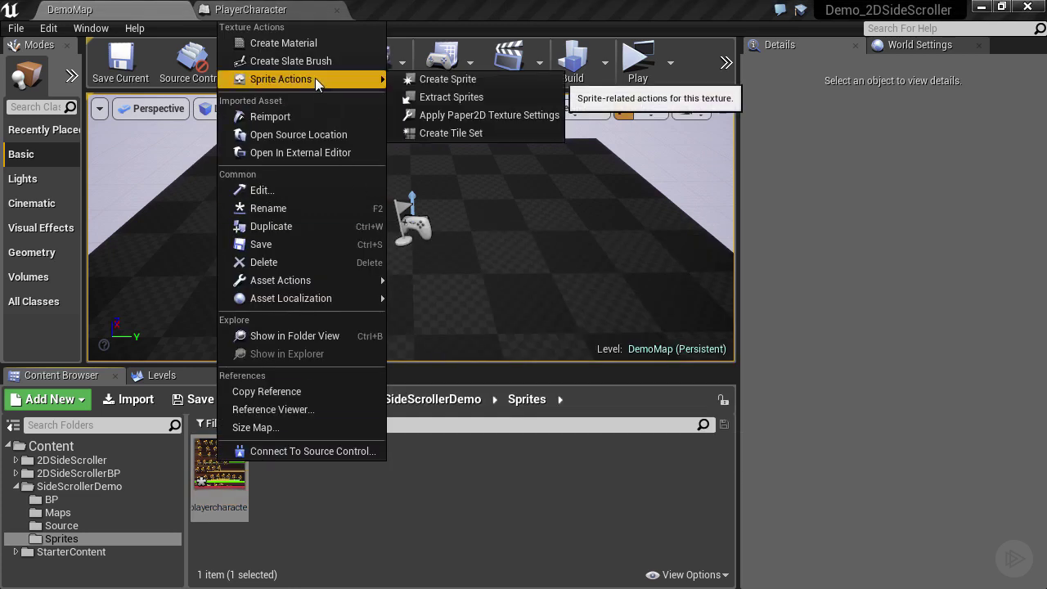
left_click(498, 116)
Open the playercharacter texture, examine its compression, level of detail and texture settings, and close it
mouse_move(226, 468)
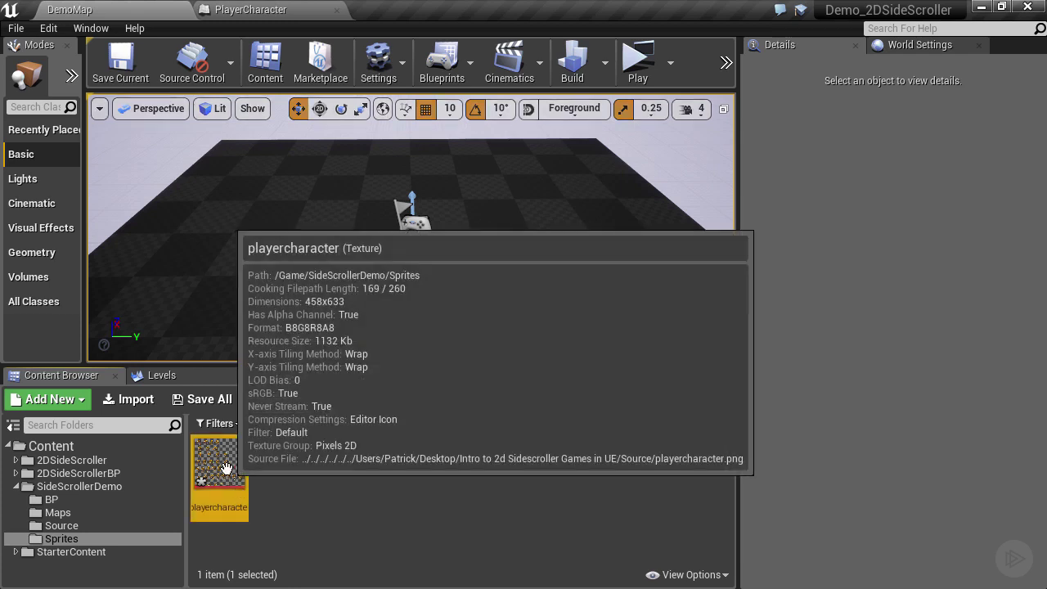
double_click(219, 463)
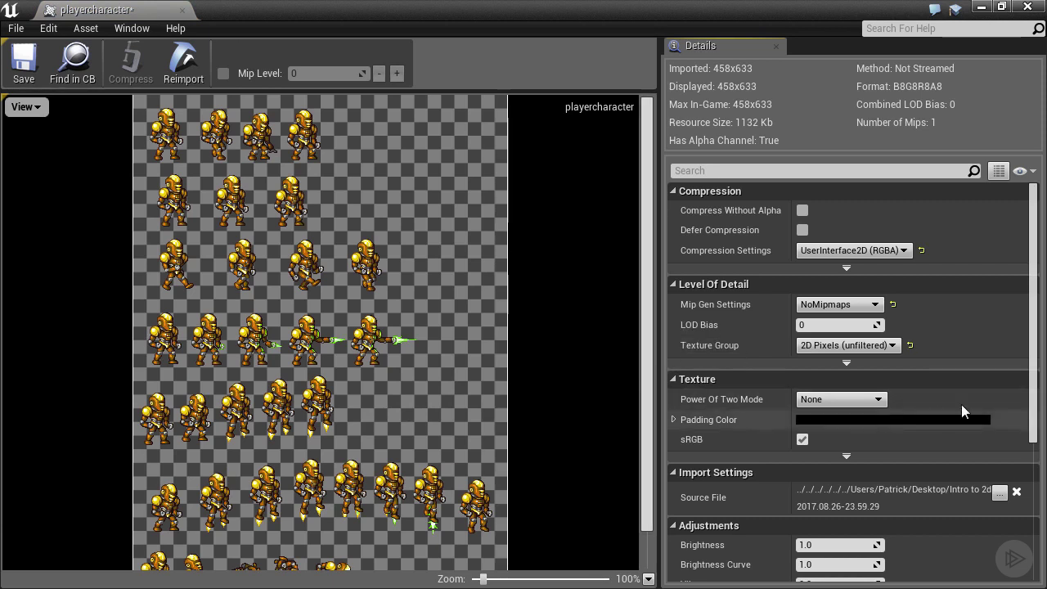
scroll(1036, 384, "down", 7)
scroll(1037, 409, "up", 7)
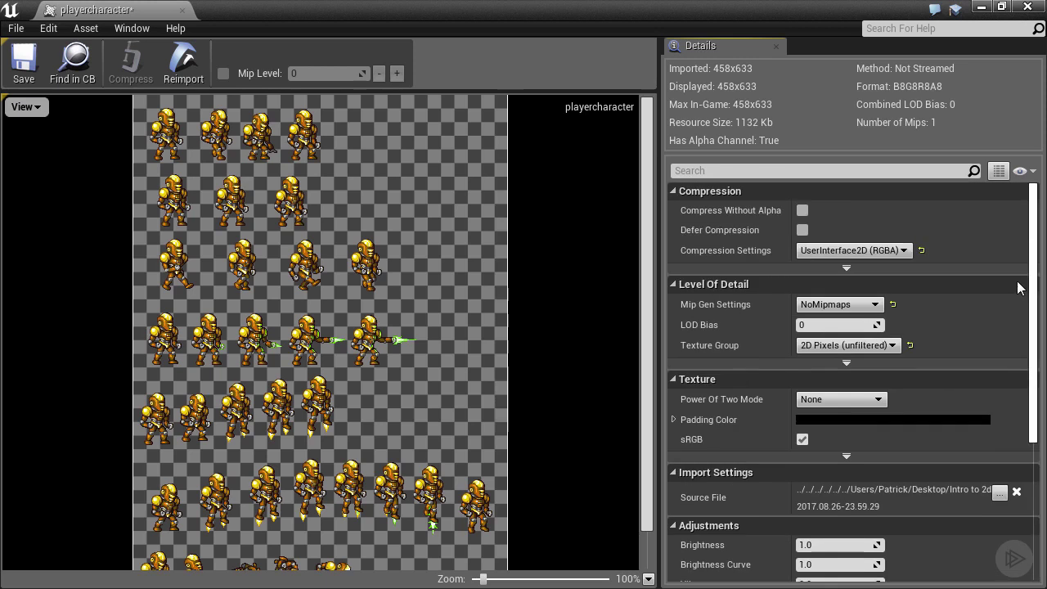
left_click(185, 11)
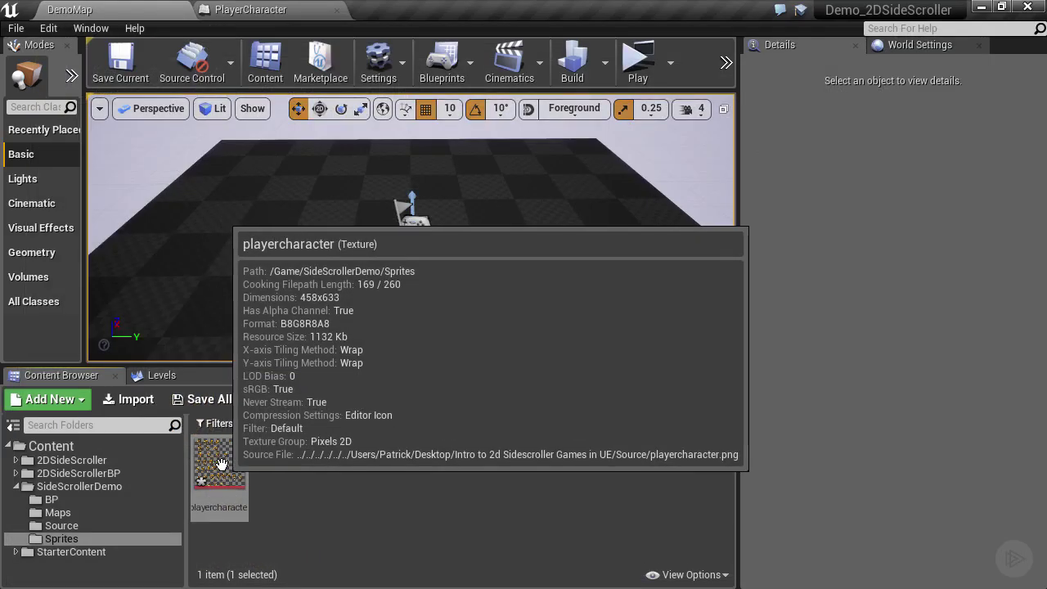
Start extracting sprites from the playercharacter texture and set the sprite extract mode to Grid
right_click(221, 464)
mouse_move(365, 84)
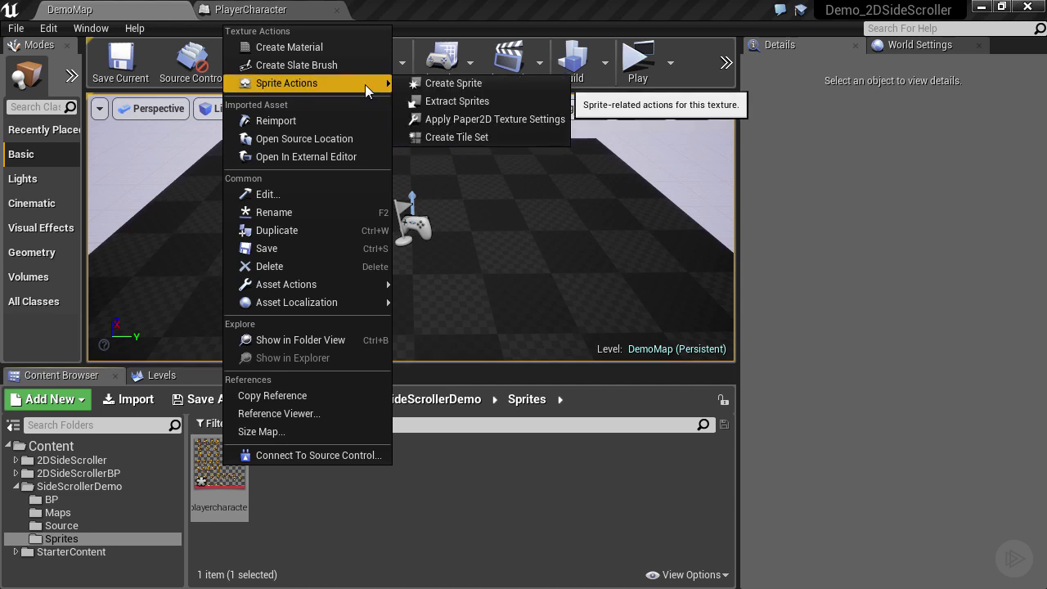
left_click(439, 102)
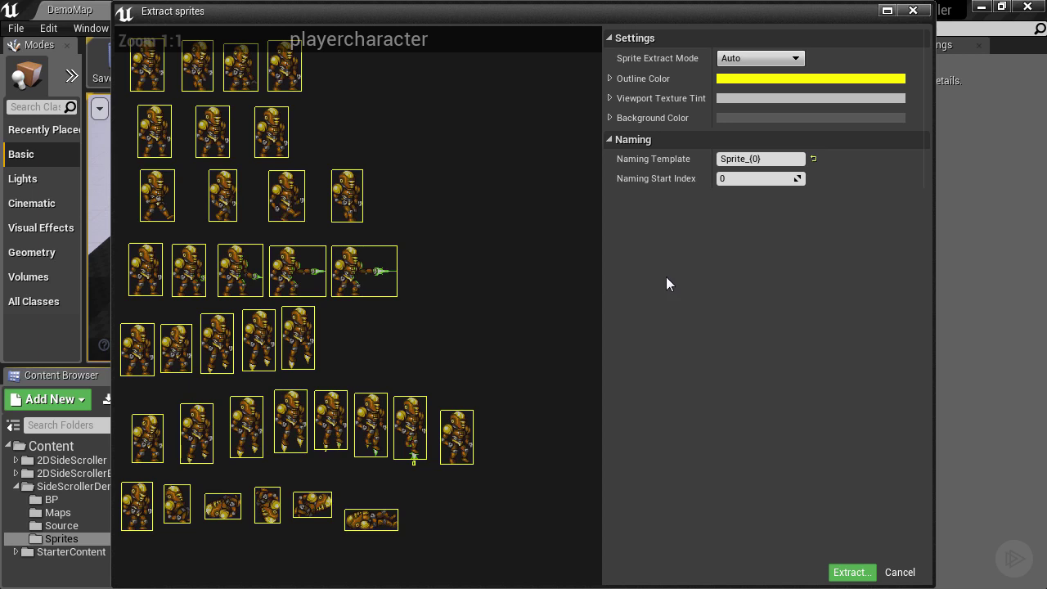
left_click(797, 57)
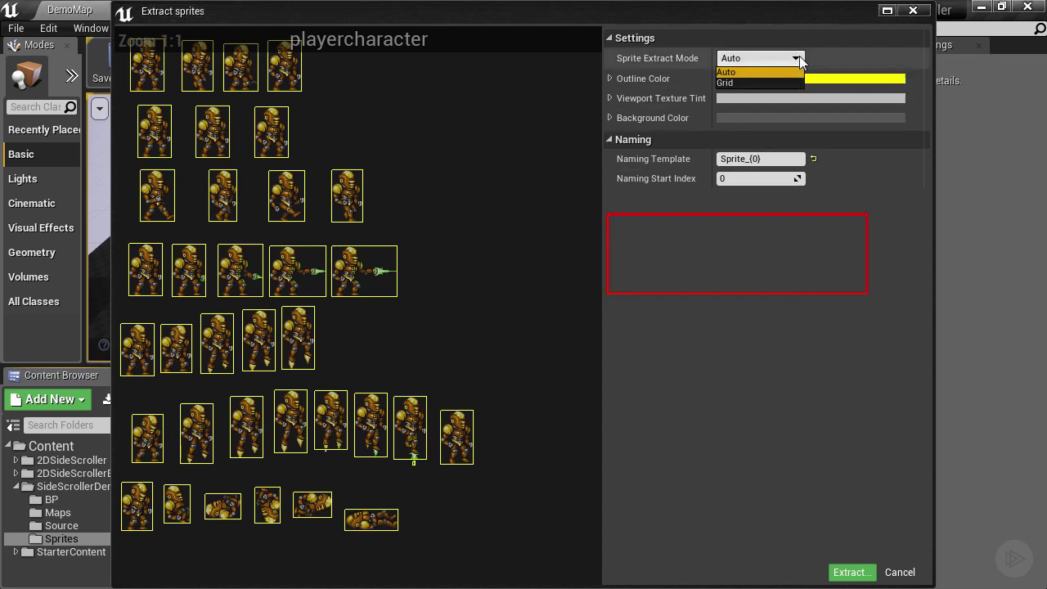
left_click(744, 83)
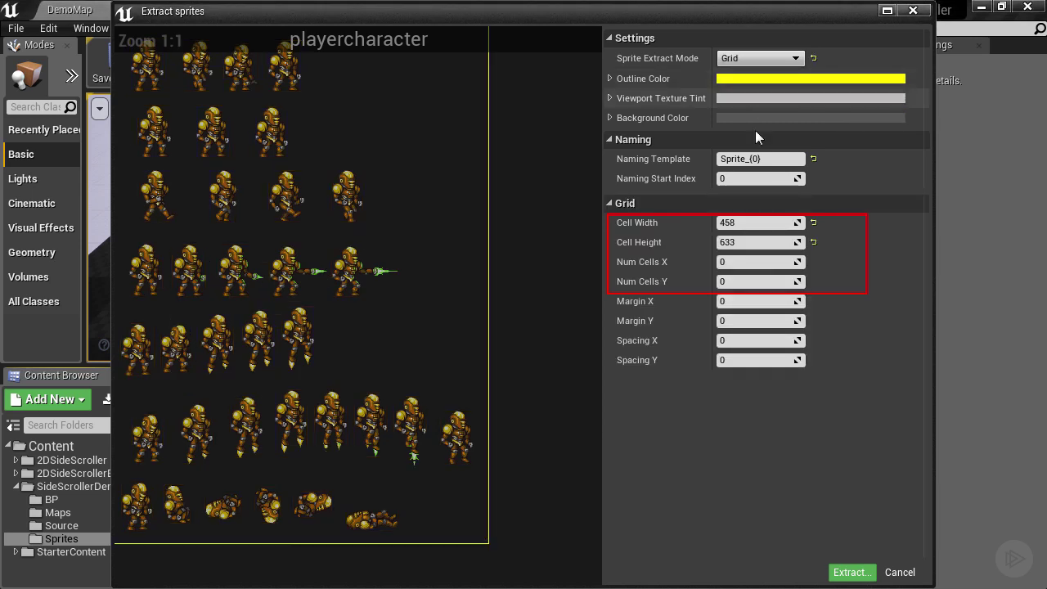
Set the extraction grid's number of cells to 10 in X and 10 in Y
left_click(762, 262)
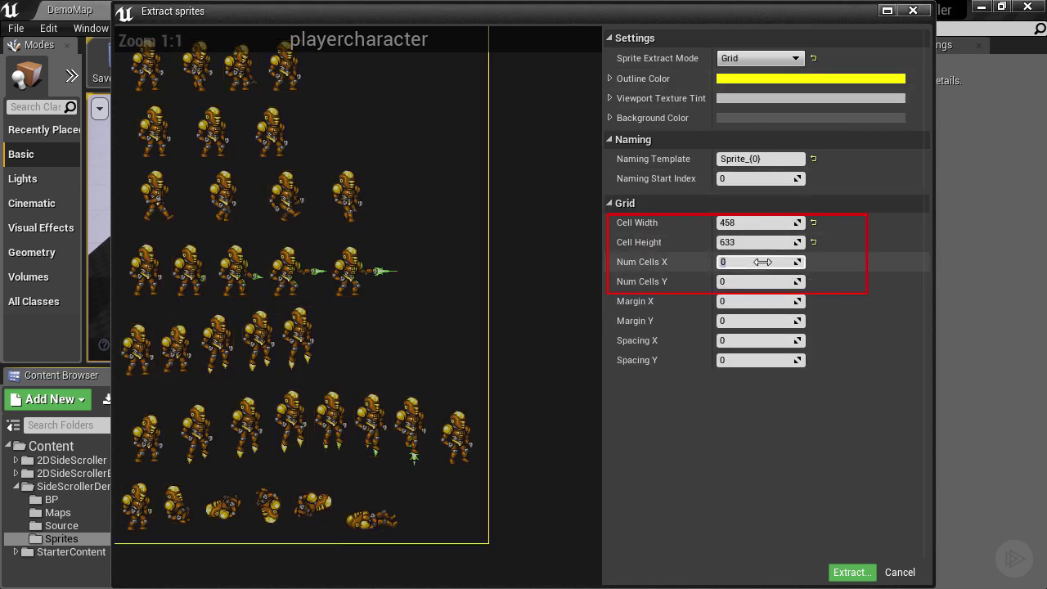
type("10")
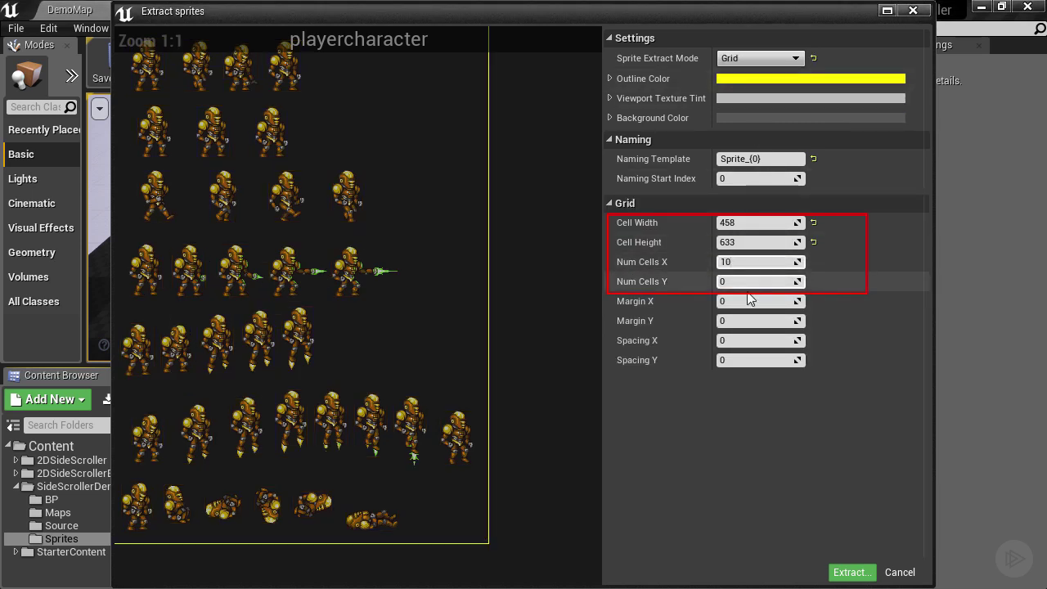
left_click(741, 282)
type("10")
key("Return")
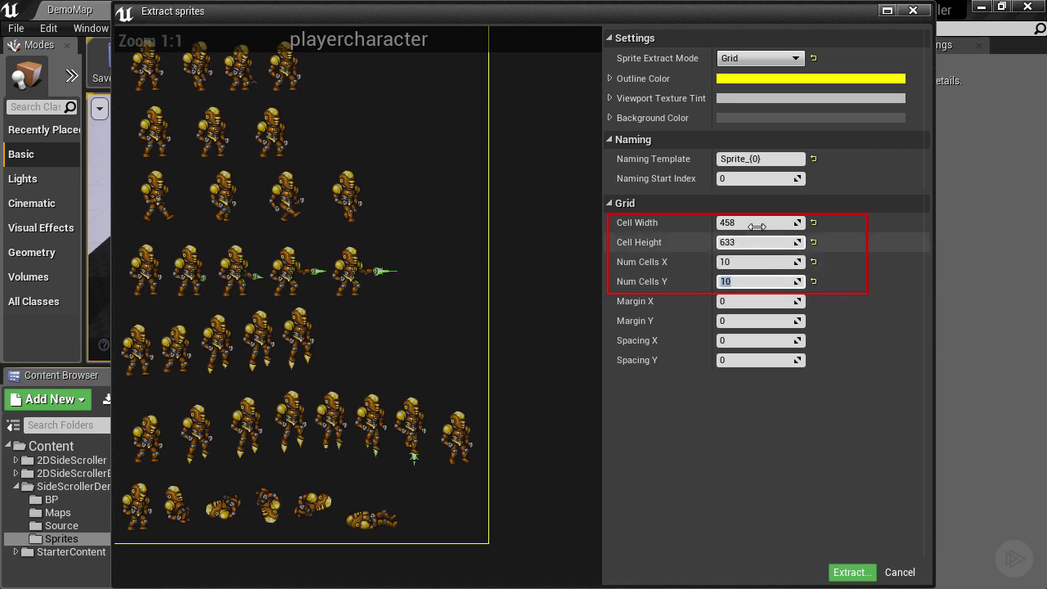
Set the grid's cell width and cell height to 64 each
left_click(745, 222)
type("64")
key("Return")
left_click(745, 245)
type("64")
key("Return")
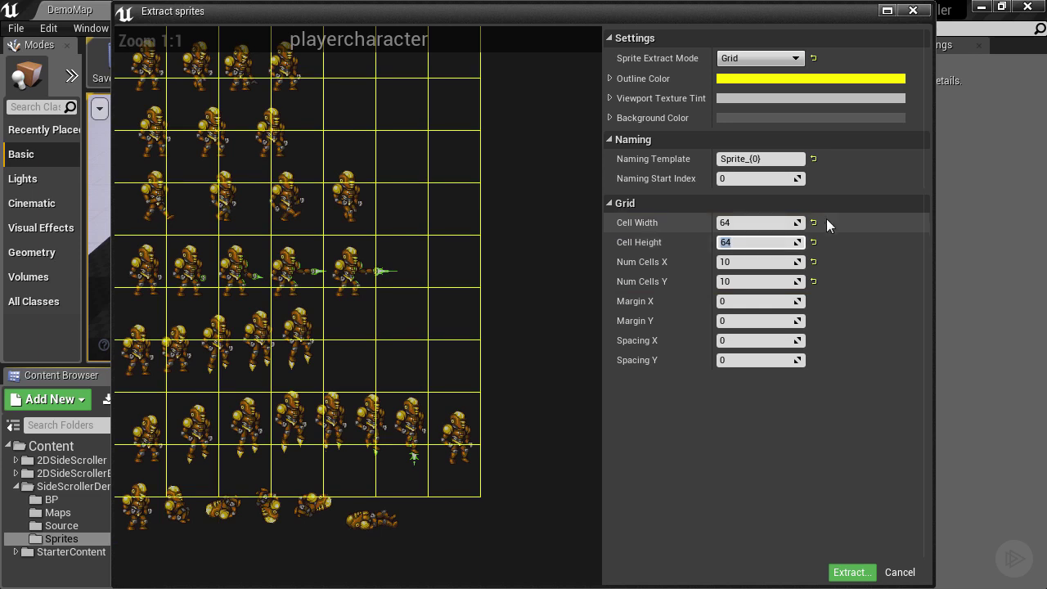
Set the sprite extract mode to Auto and extract the sprites from the playercharacter texture
left_click(789, 58)
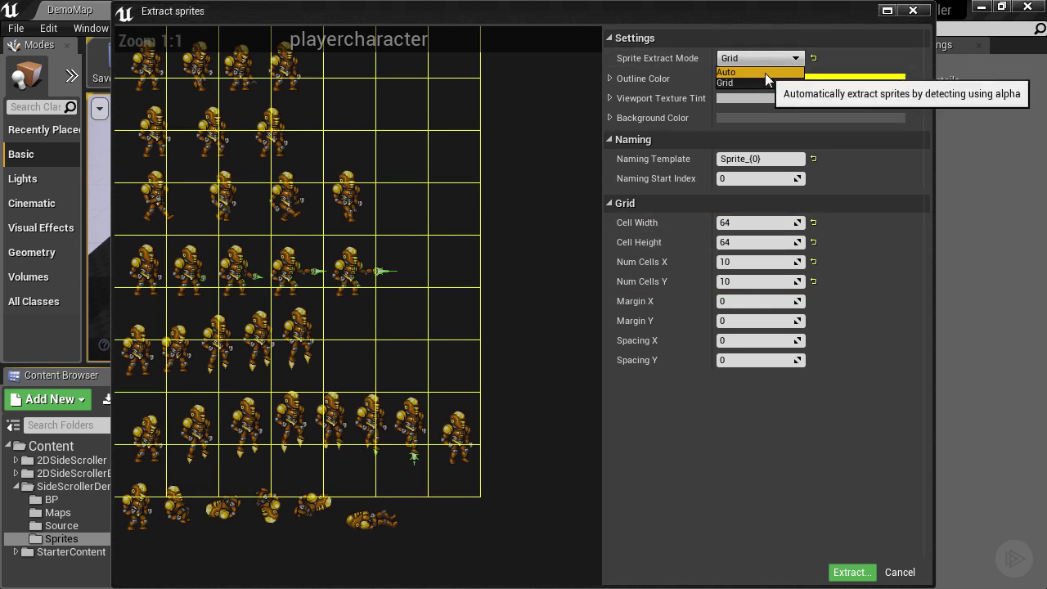
left_click(765, 72)
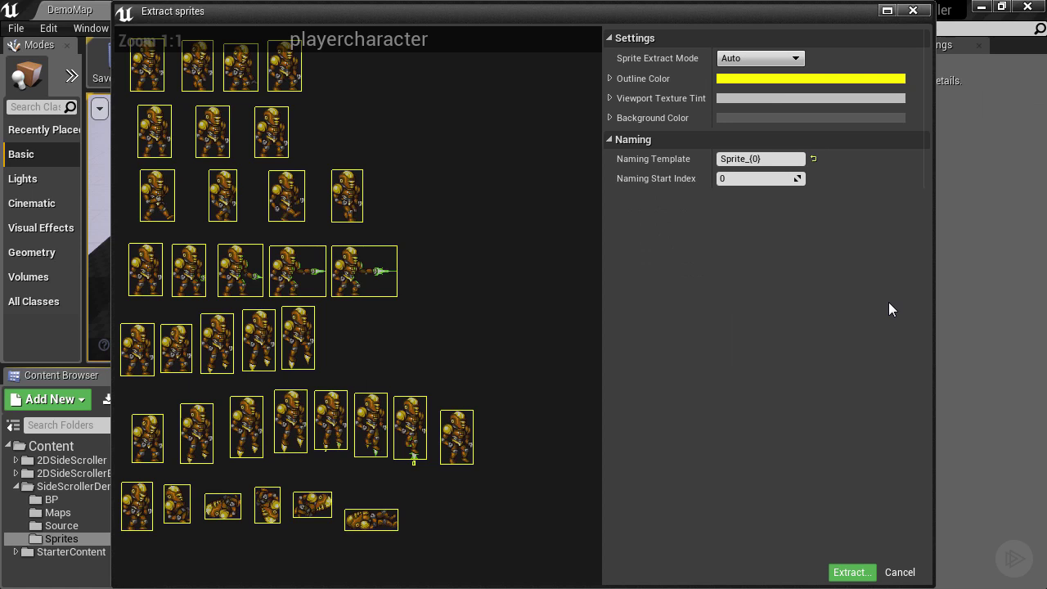
left_click(851, 572)
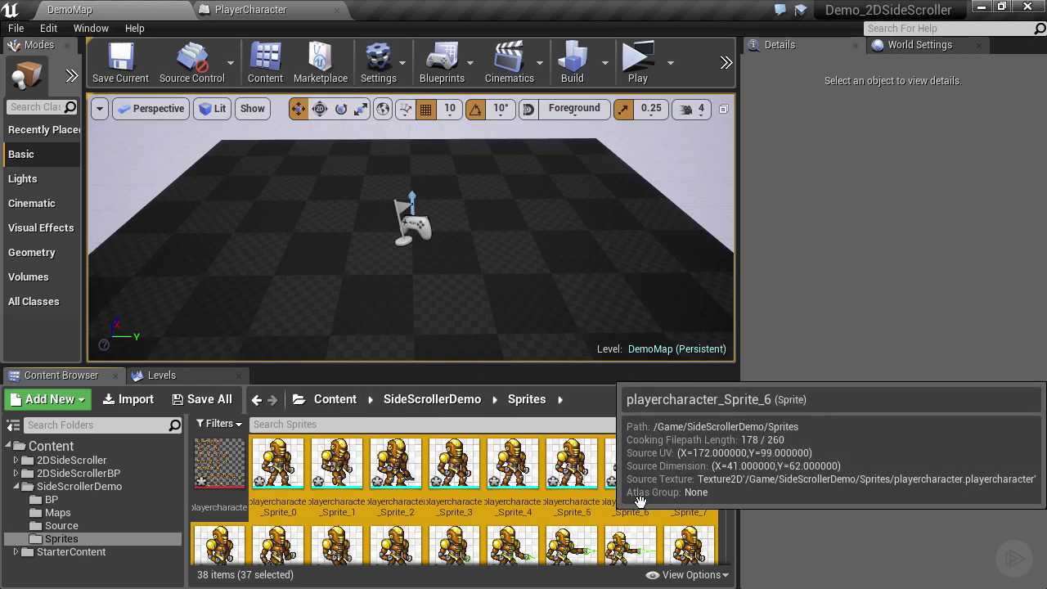
Delete the extracted sprites playercharacter_Sprite_0 to playercharacter_Sprite_36 from the Sprites folder
right_click(295, 461)
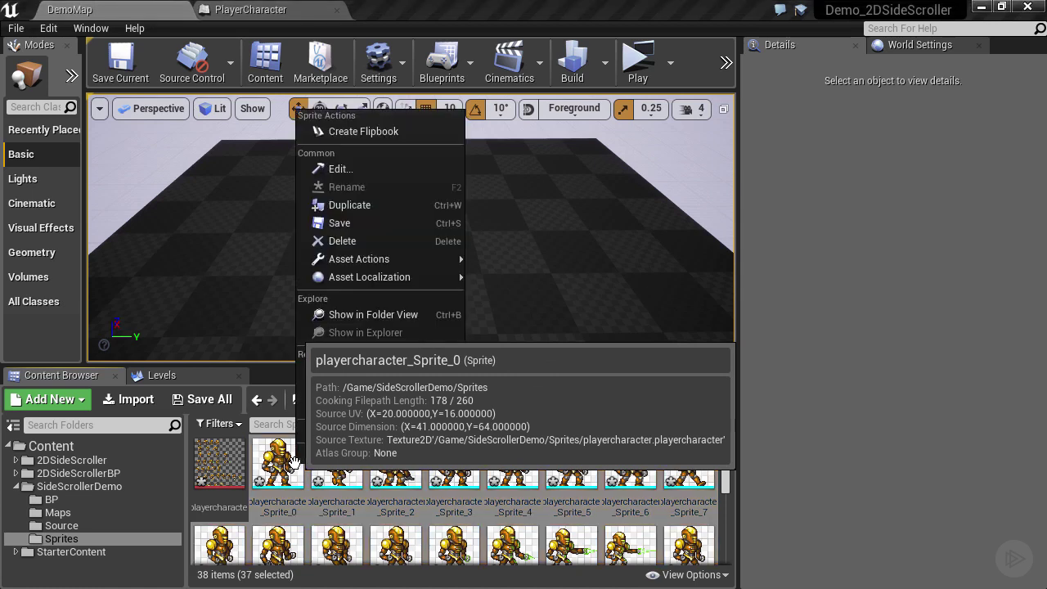
left_click(388, 240)
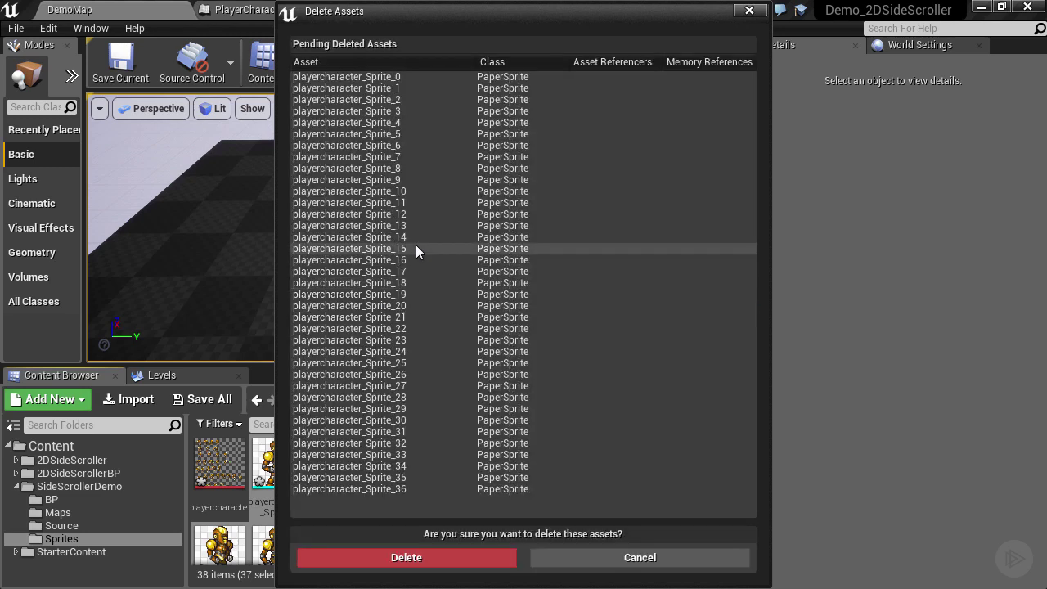
left_click(362, 560)
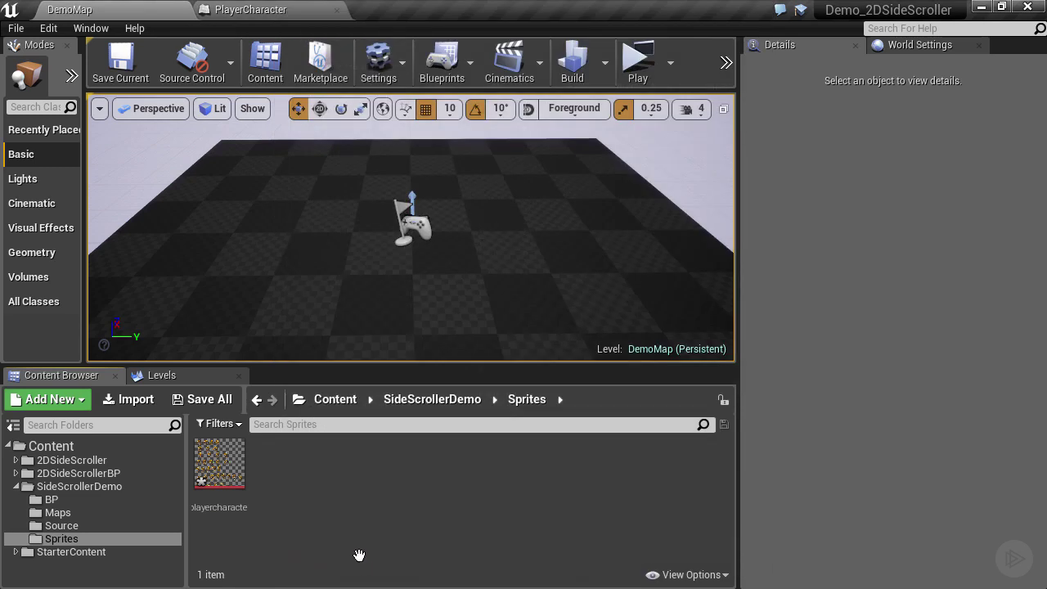
Extract the sprites from the playercharacter texture in Auto mode with the naming template shortened to {0}
right_click(215, 467)
mouse_move(304, 85)
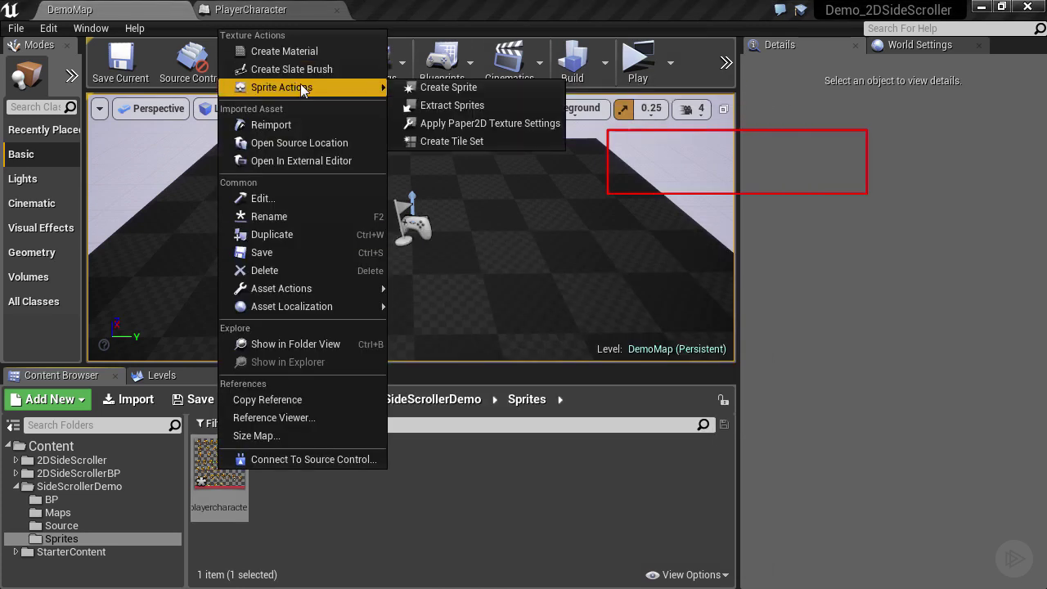
left_click(450, 105)
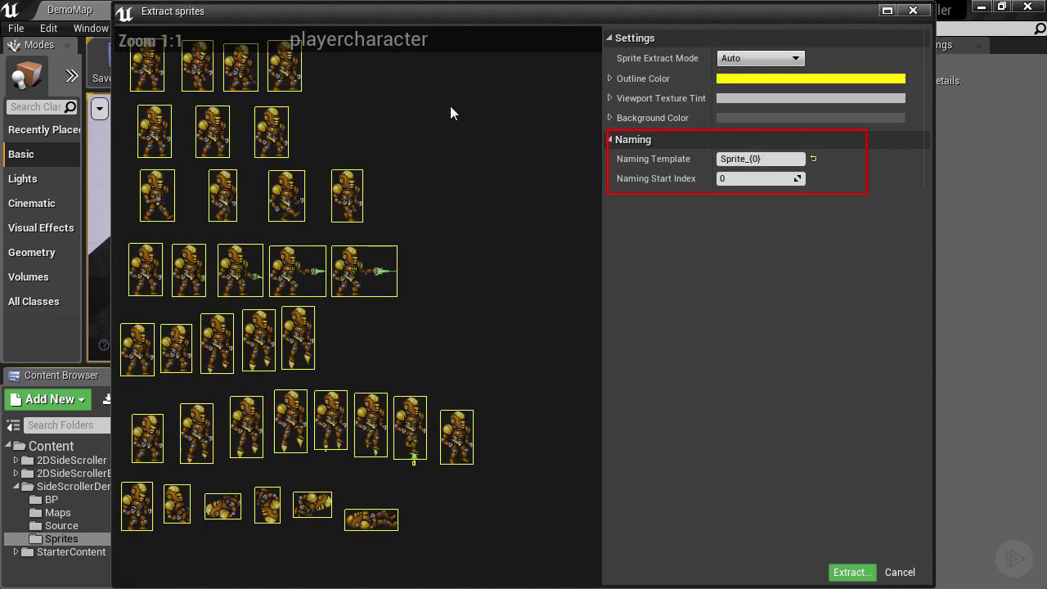
left_click(751, 161)
left_click_drag(750, 161, 700, 159)
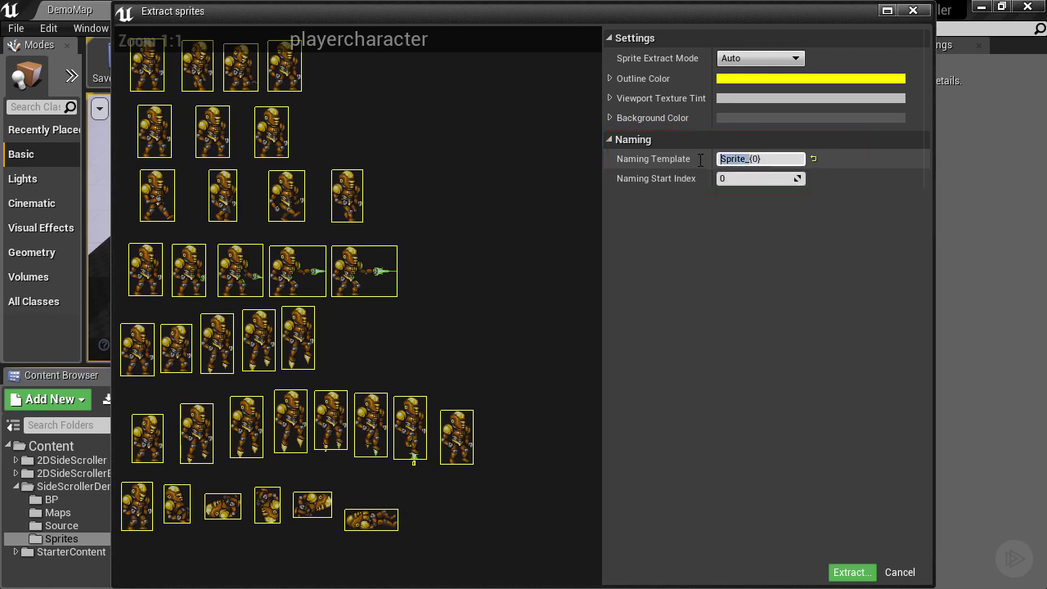
key("BackSpace")
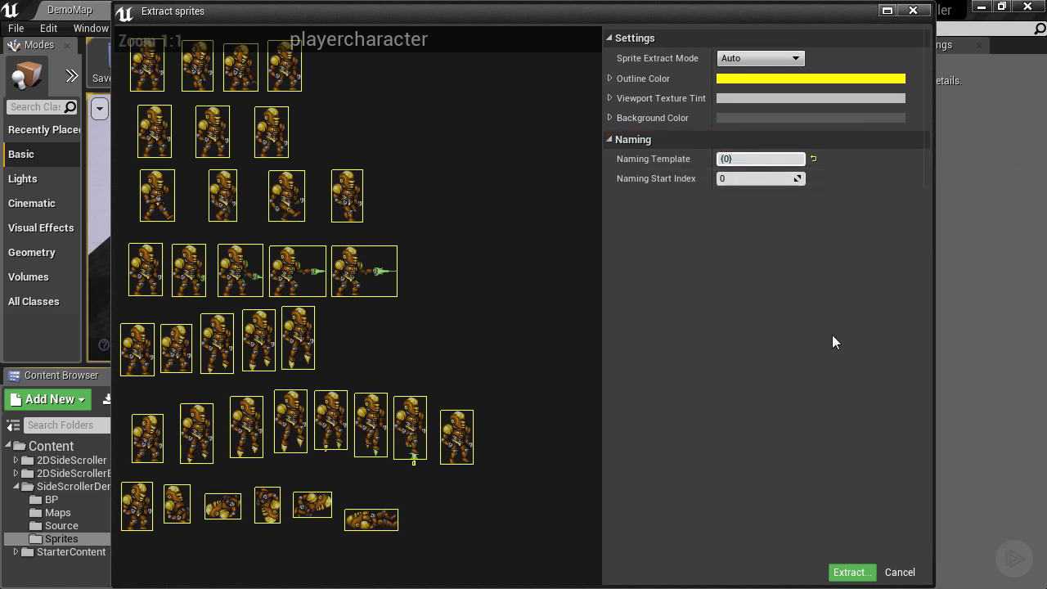
left_click(863, 576)
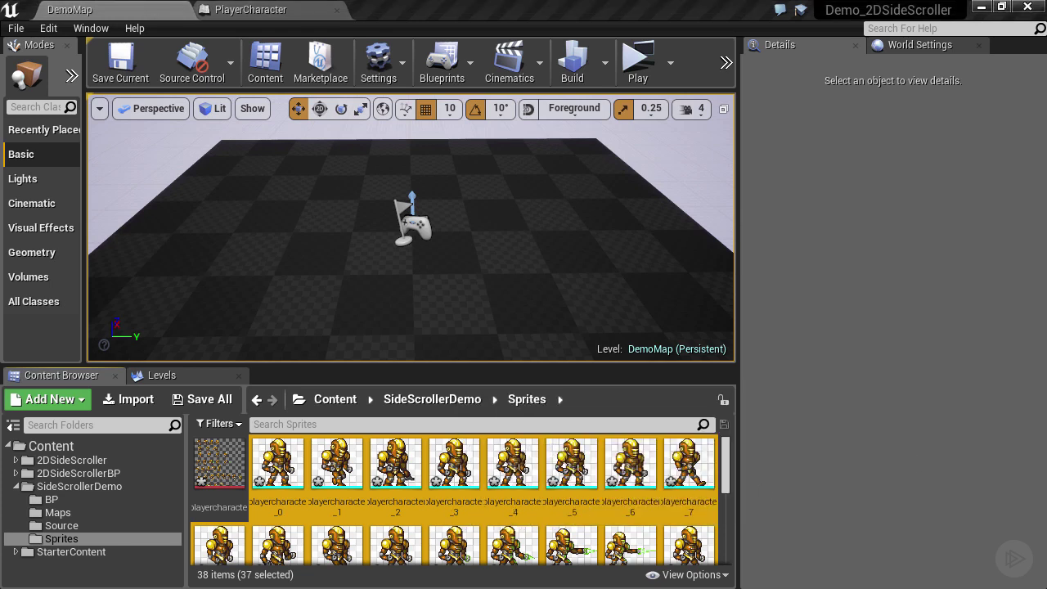
Create a folder named PlayerCharacter inside the Sprites folder
left_click_drag(726, 481, 747, 465)
scroll(714, 524, "down", 3)
right_click(49, 543)
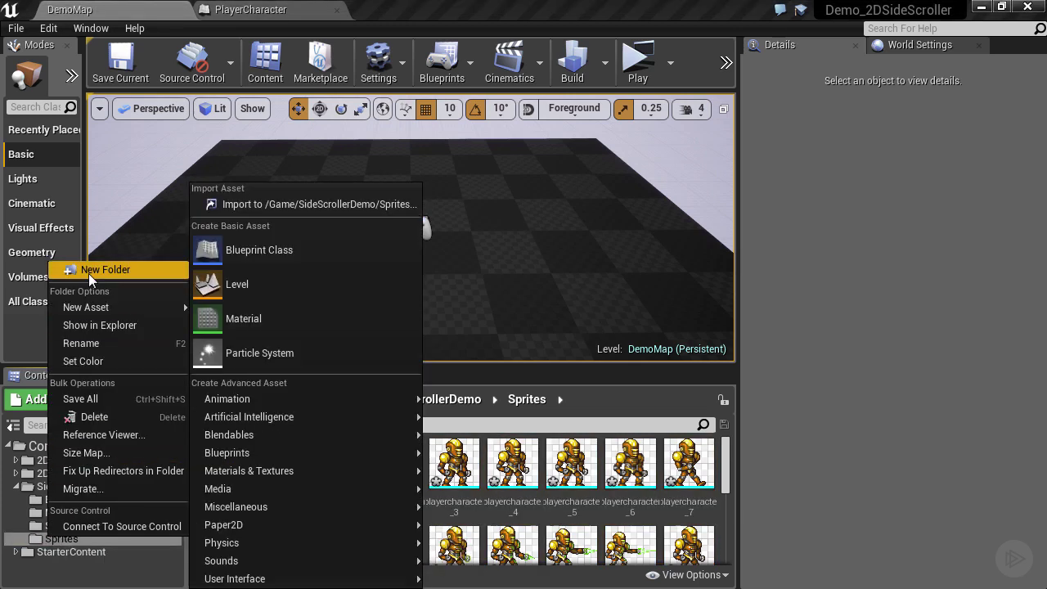
left_click(89, 273)
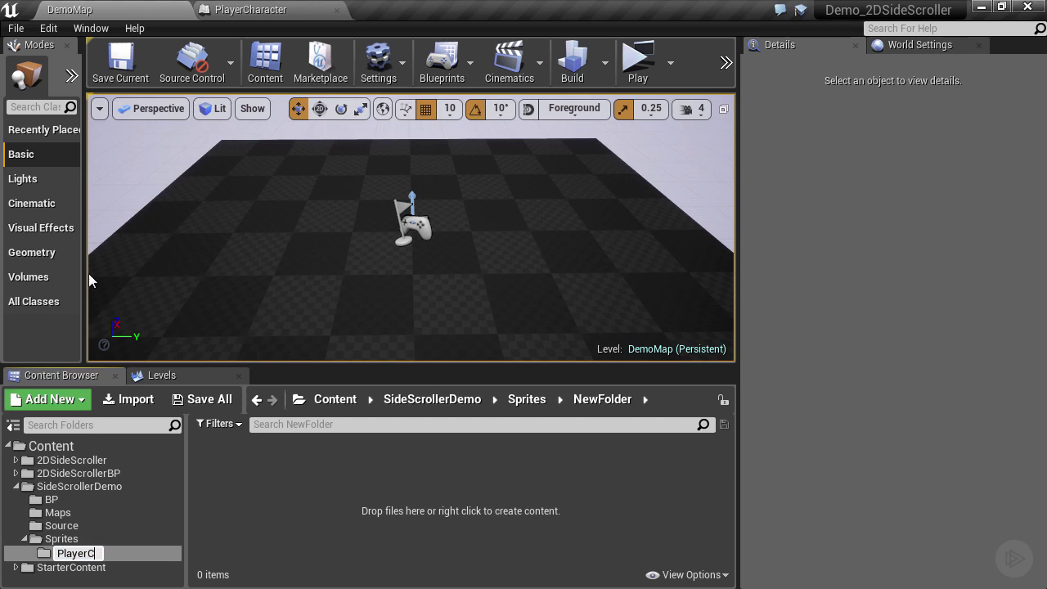
key("Return")
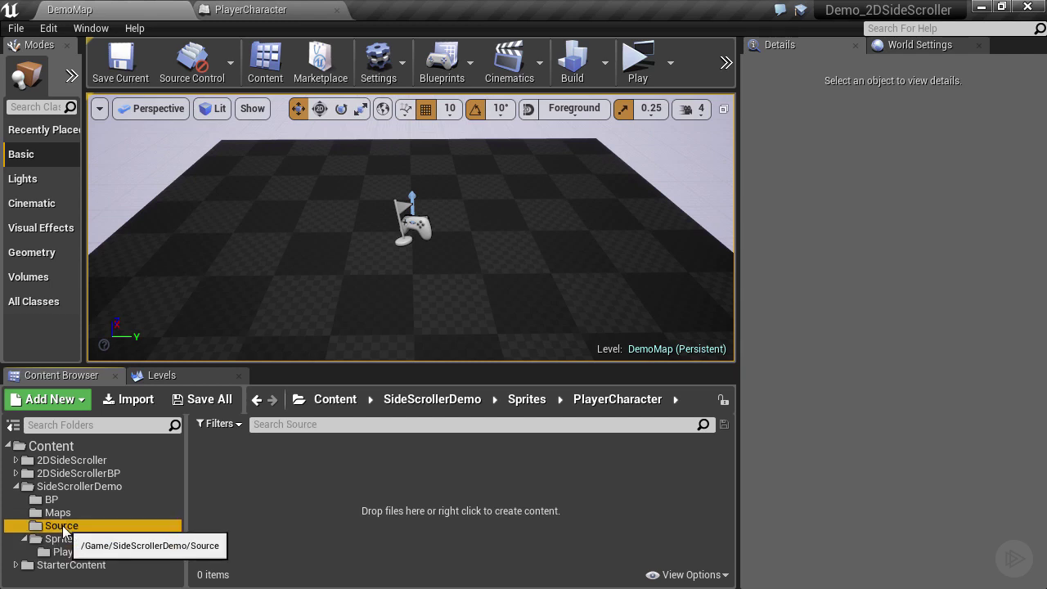
Move the sprites playercharacter_0 to playercharacter_36 from the Sprites folder into its PlayerCharacter subfolder
left_click(62, 527)
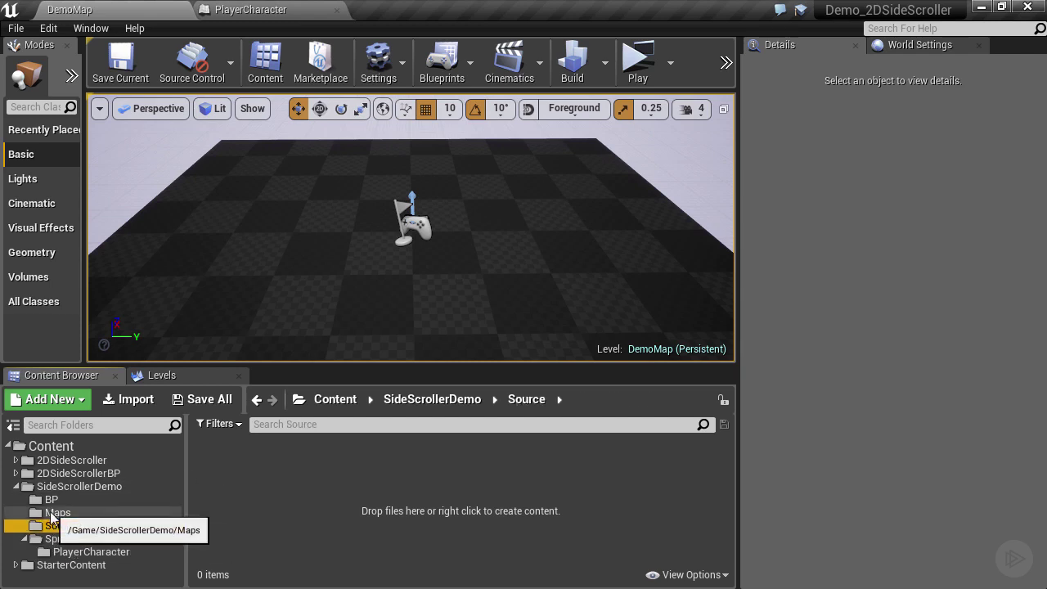
left_click(57, 539)
left_click(349, 468)
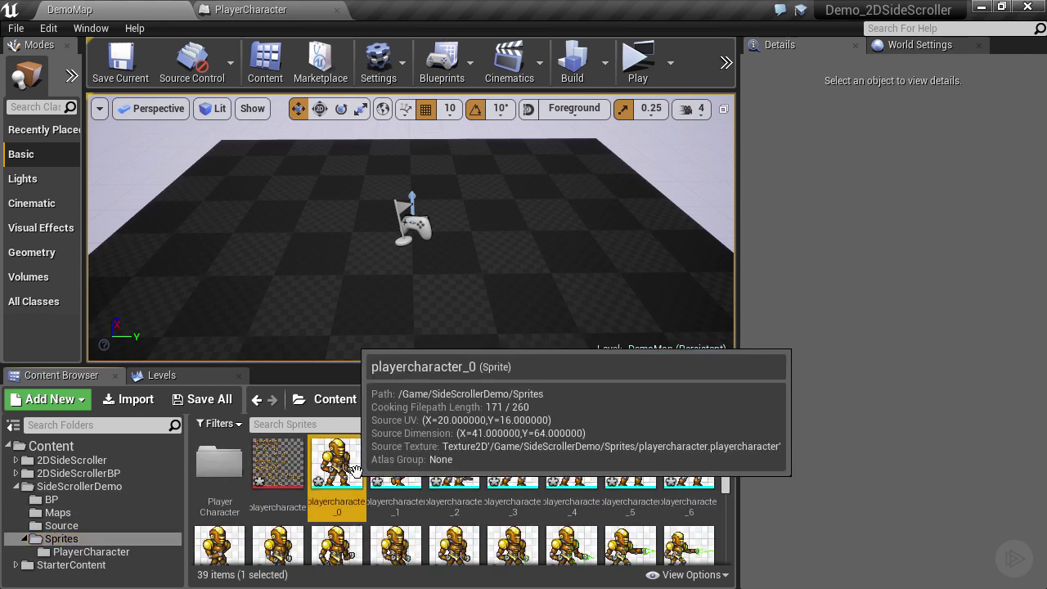
scroll(383, 485, "down", 1)
scroll(384, 486, "up", 1)
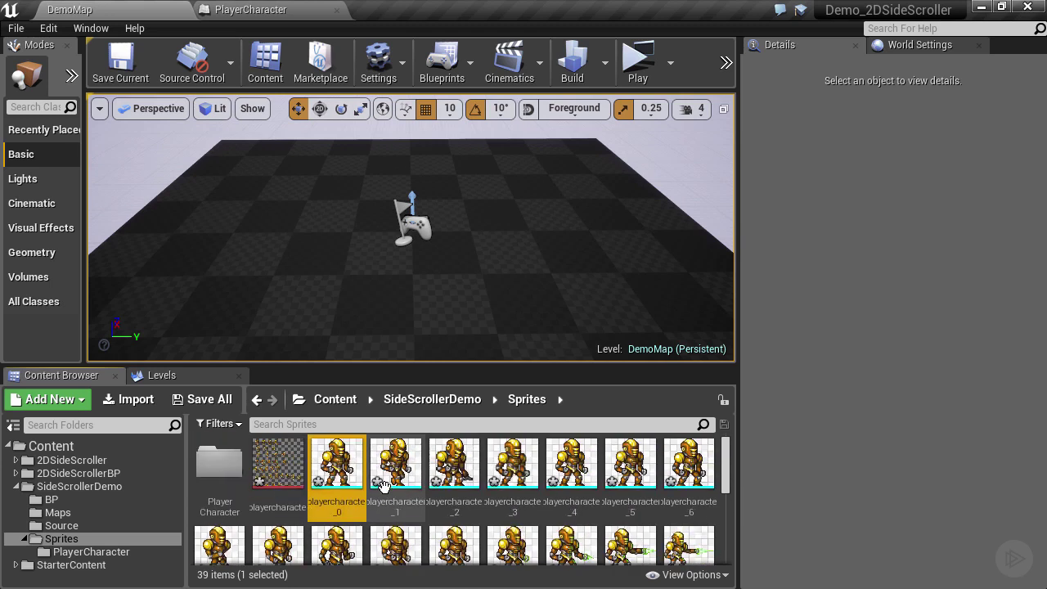
scroll(383, 485, "down", 3)
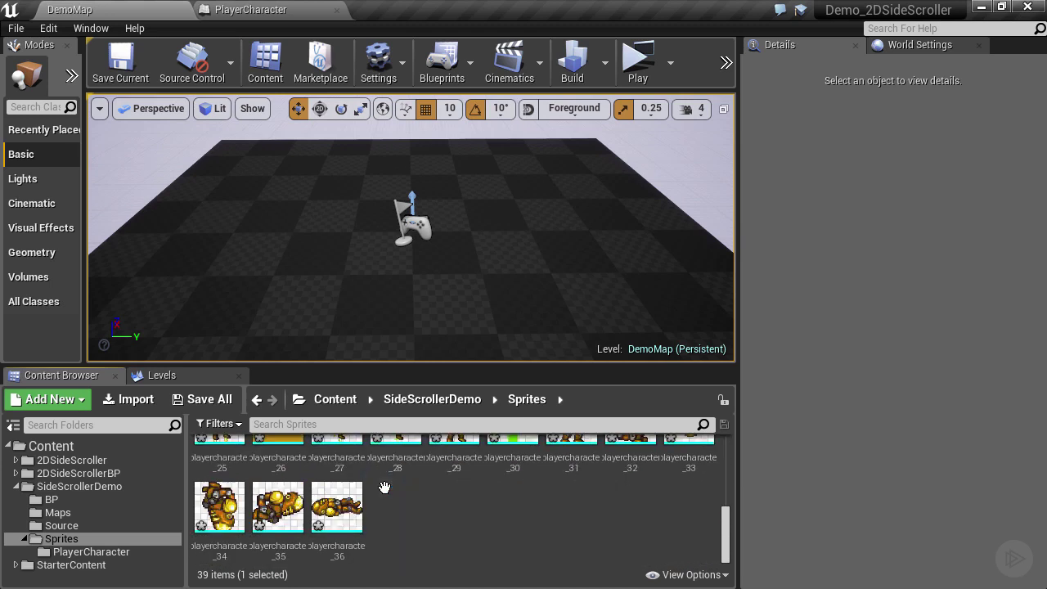
left_click(337, 509, "shift")
scroll(342, 515, "up", 2)
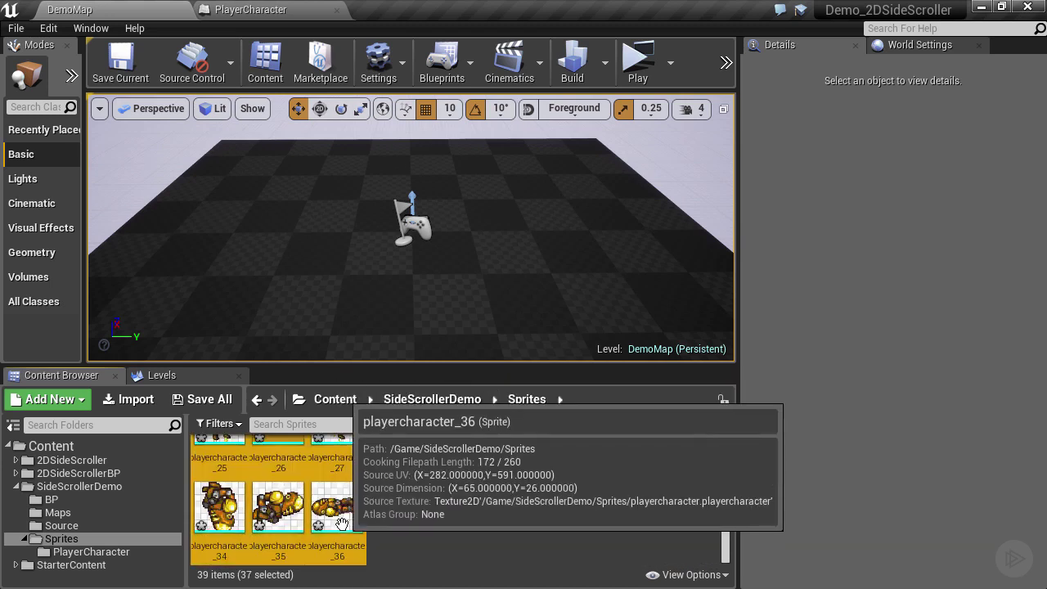
scroll(342, 523, "up", 2)
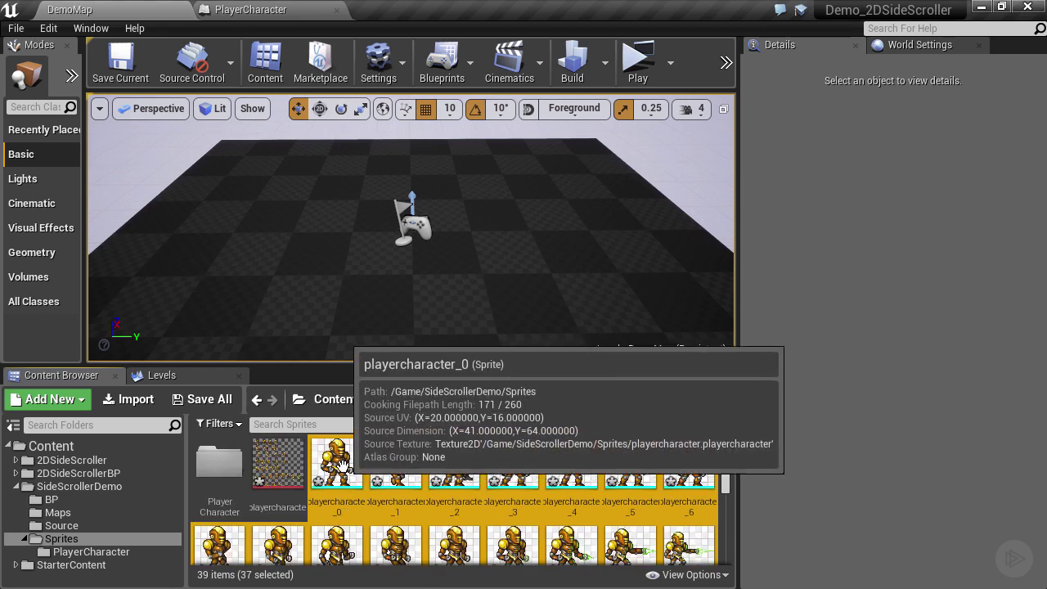
left_click_drag(342, 463, 99, 550)
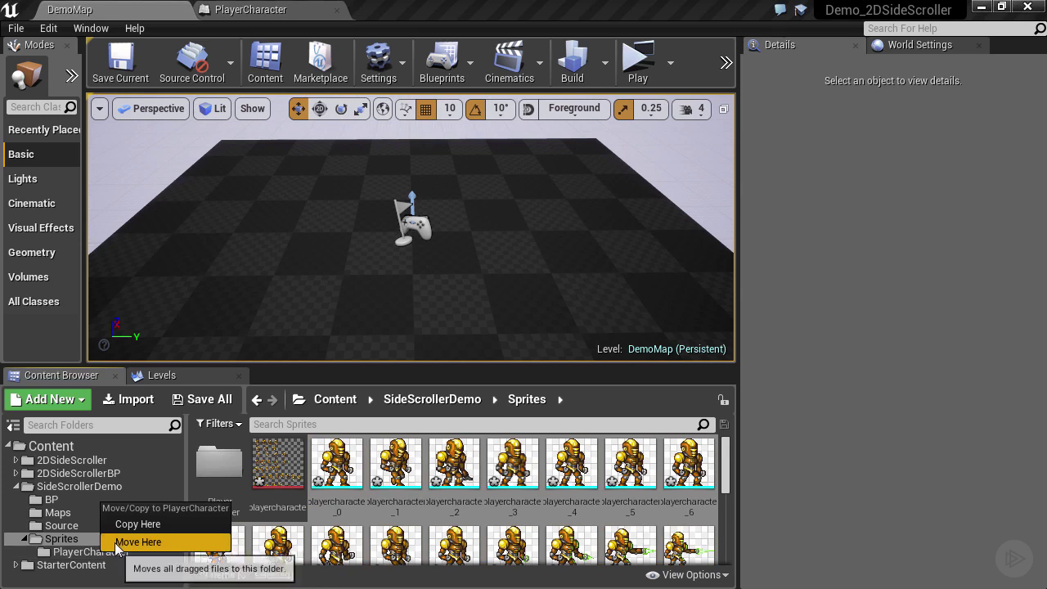
left_click(131, 543)
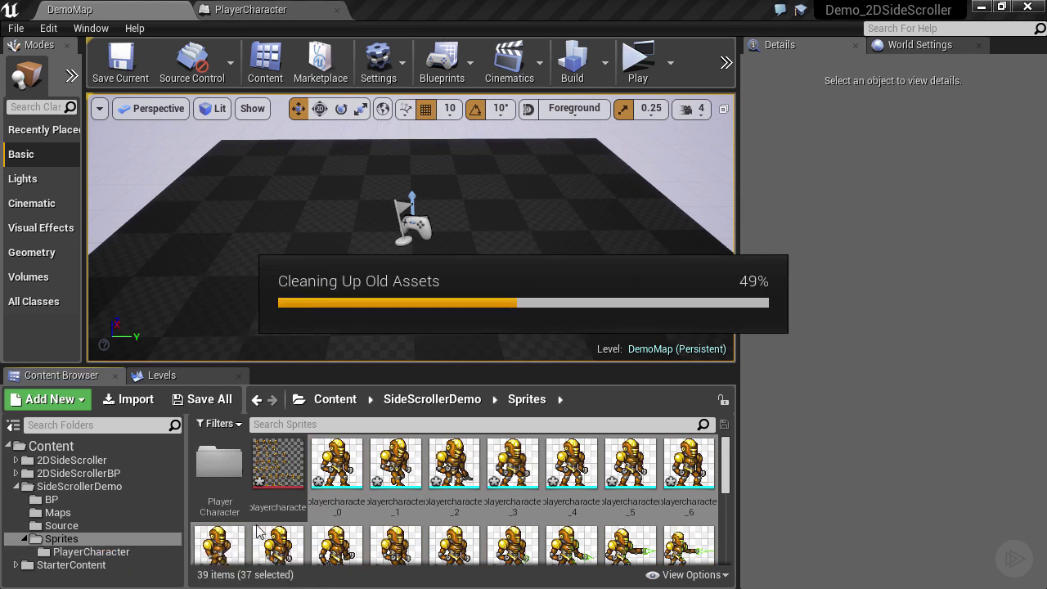
Move the playercharacter texture into the Source folder and open the PlayerCharacter folder
left_click(282, 464)
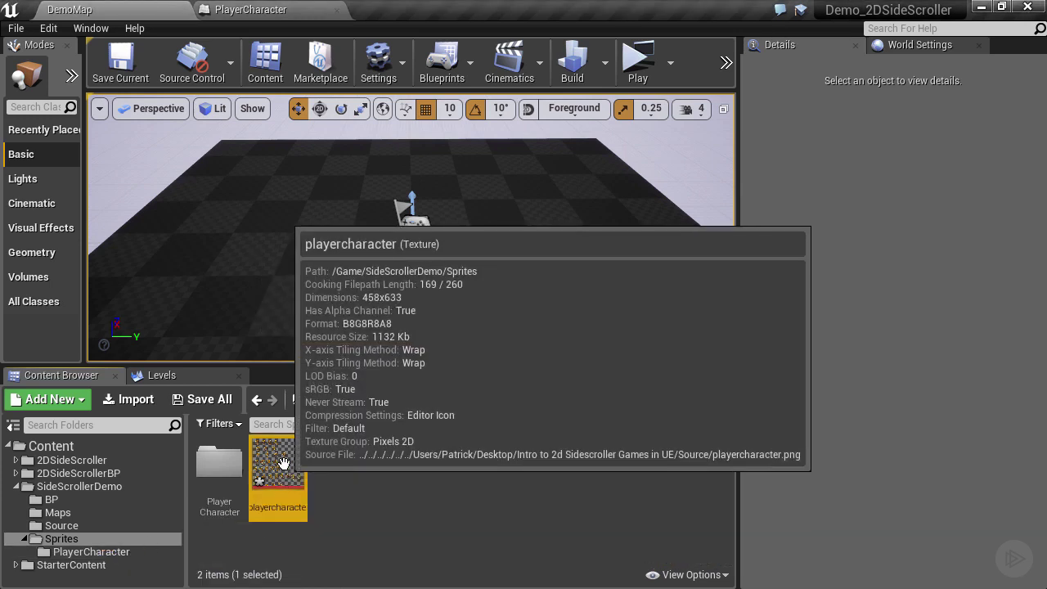
left_click_drag(277, 463, 61, 526)
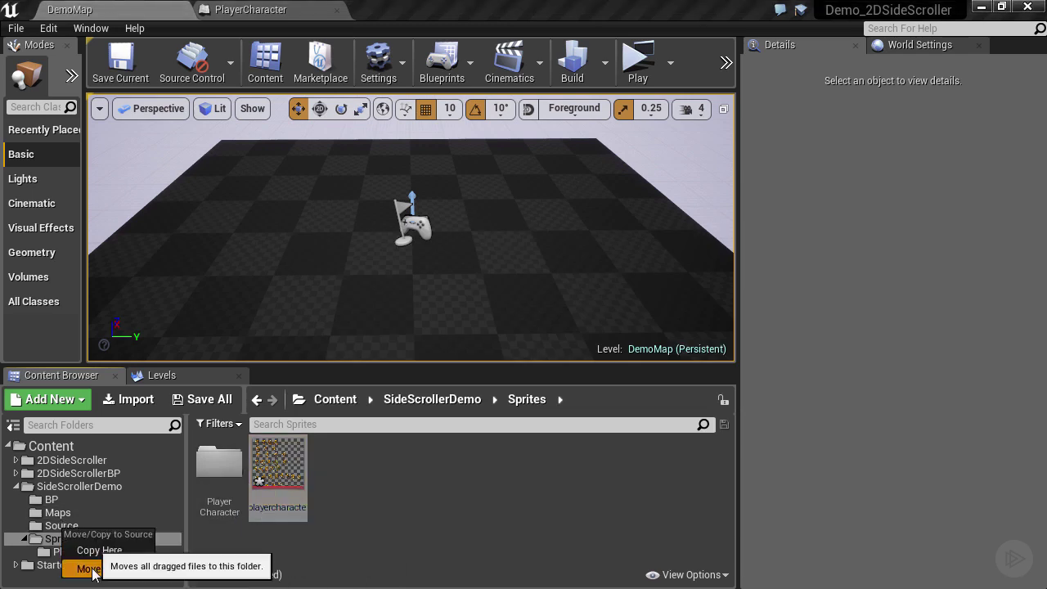
left_click(92, 568)
left_click(82, 552)
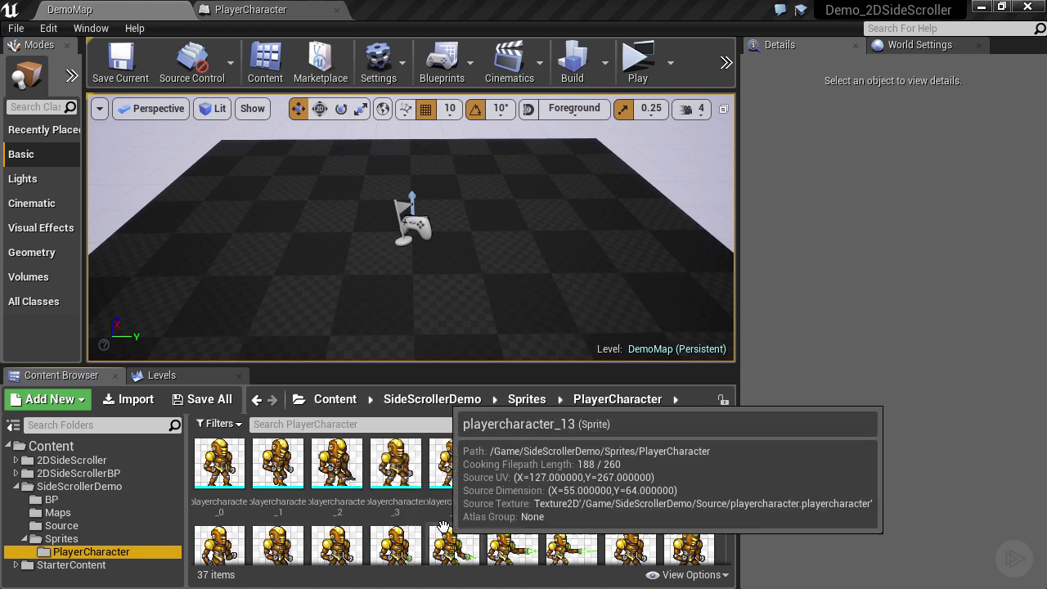
left_click(396, 466)
left_click(454, 466, "ctrl")
left_click(513, 466, "ctrl")
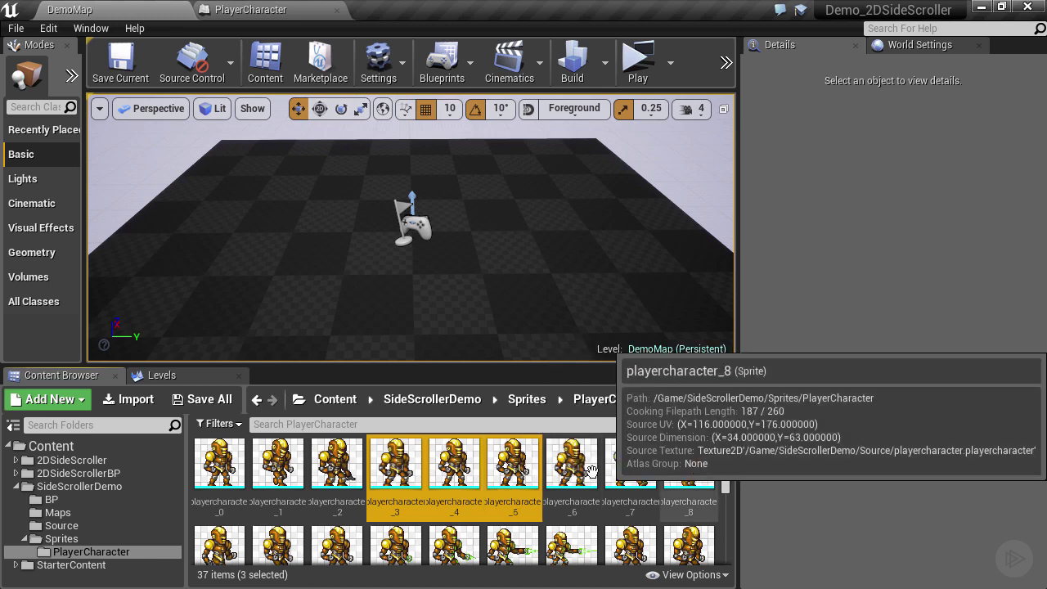
right_click(513, 465)
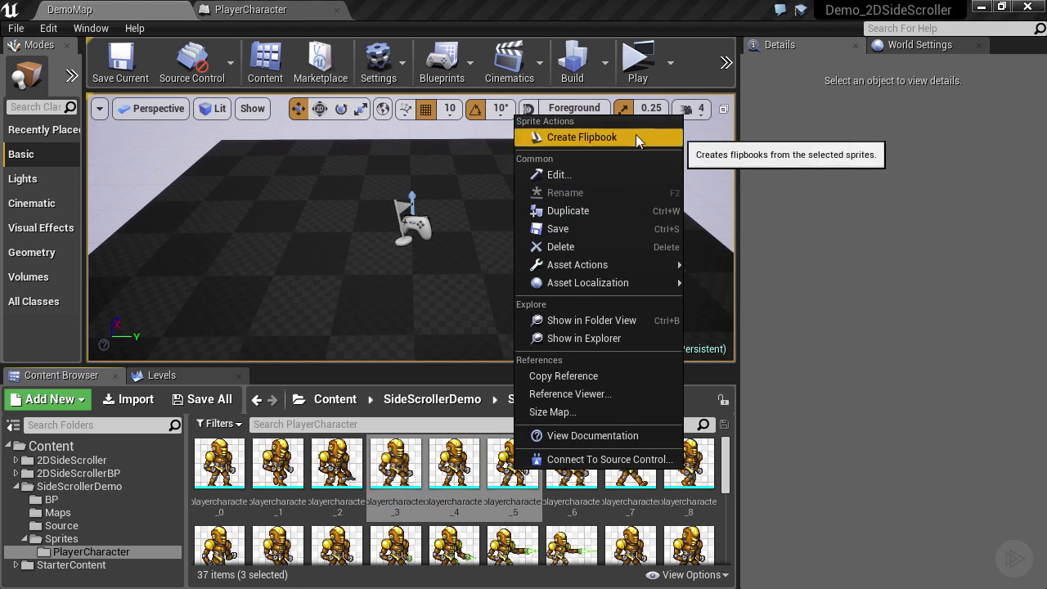
left_click(848, 297)
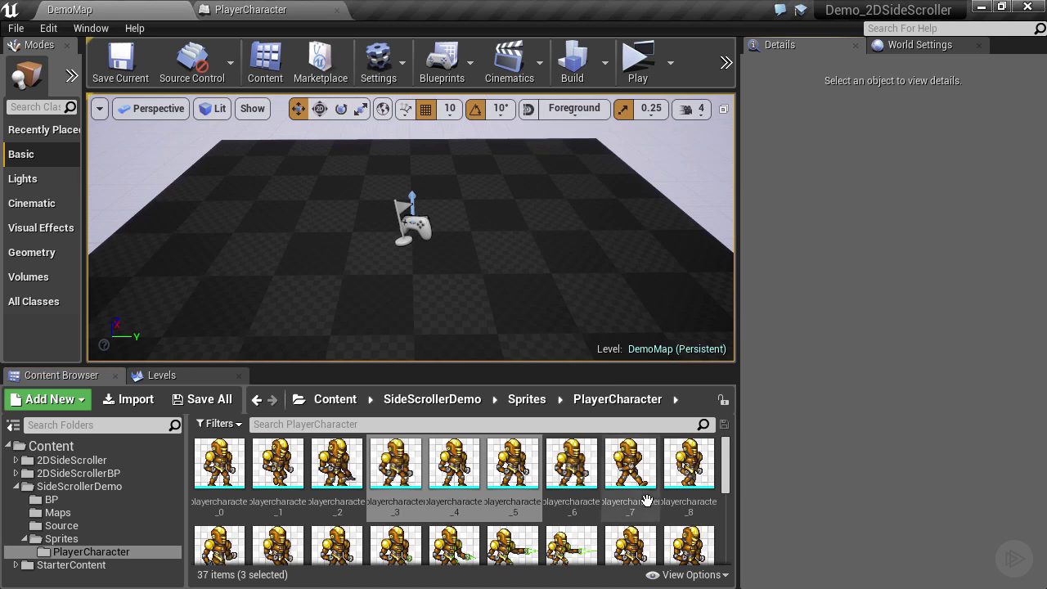
scroll(480, 524, "down", 4)
left_click(441, 533)
right_click(441, 525)
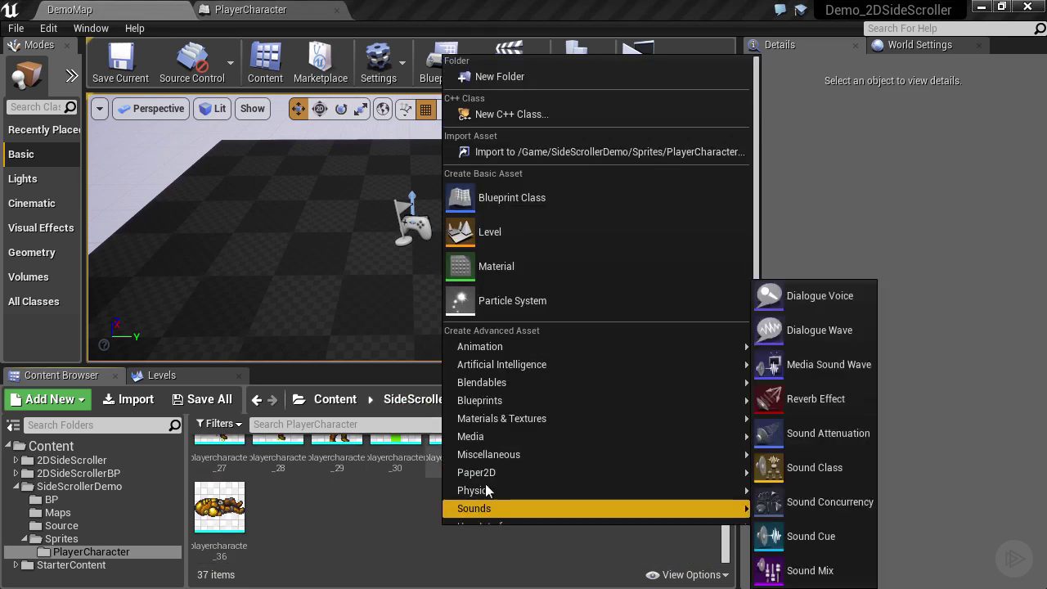
mouse_move(488, 476)
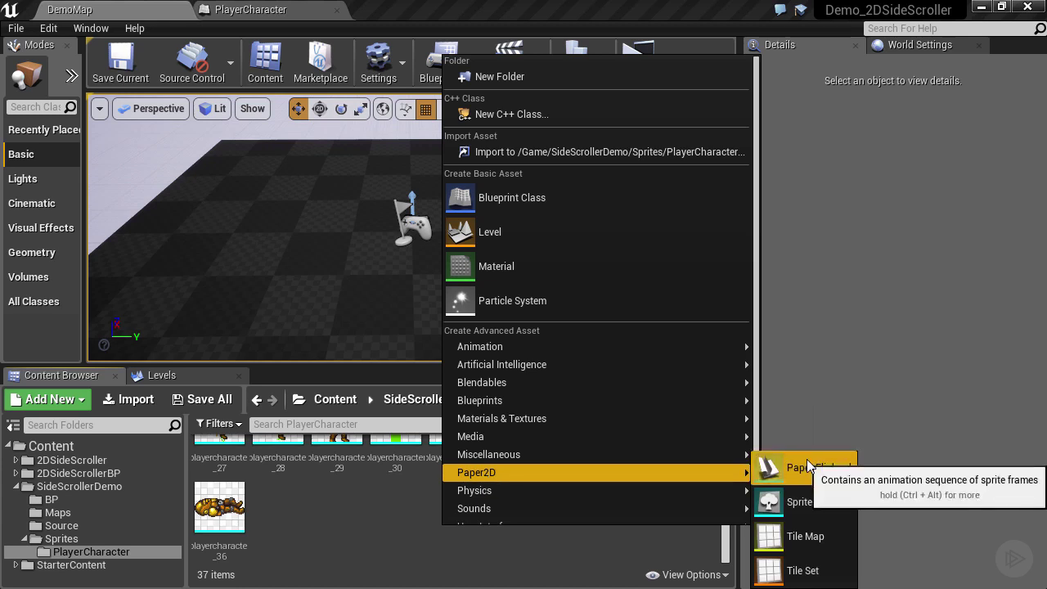
left_click(363, 501)
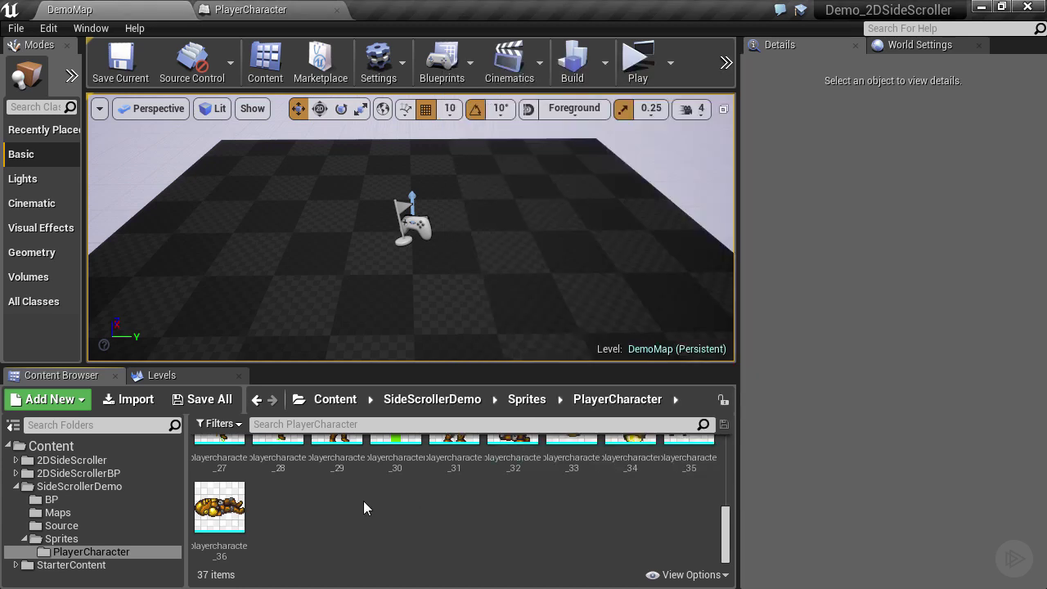
Create a flipbook named Anim_Idle from the sprites playercharacter_3, playercharacter_4 and playercharacter_5, and open it for editing
scroll(363, 500, "up", 3)
scroll(362, 500, "up", 2)
left_click(396, 462)
left_click(454, 462, "shift")
left_click(514, 462, "shift")
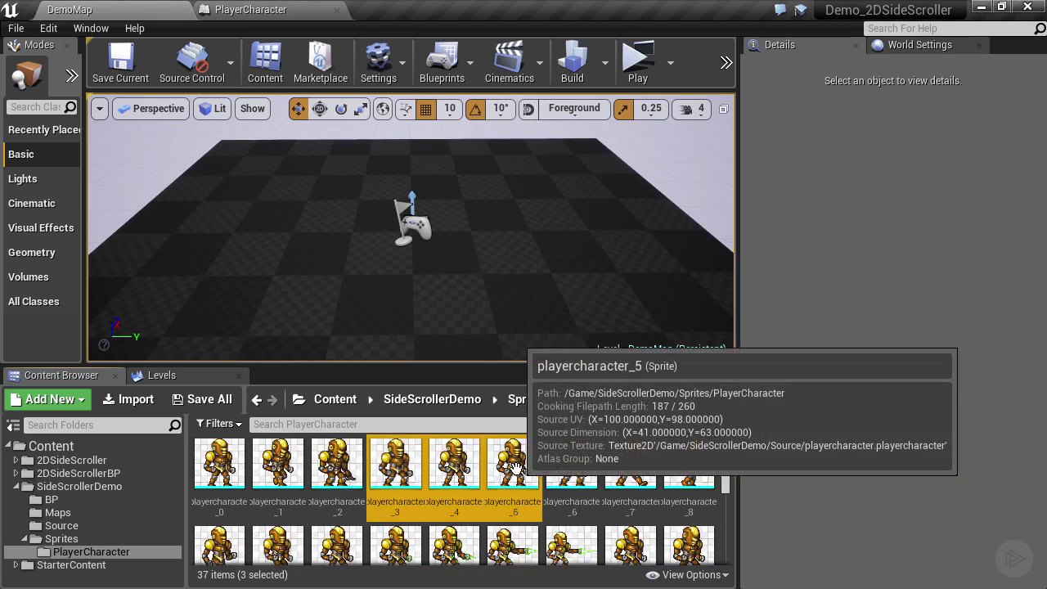
right_click(515, 466)
left_click(586, 137)
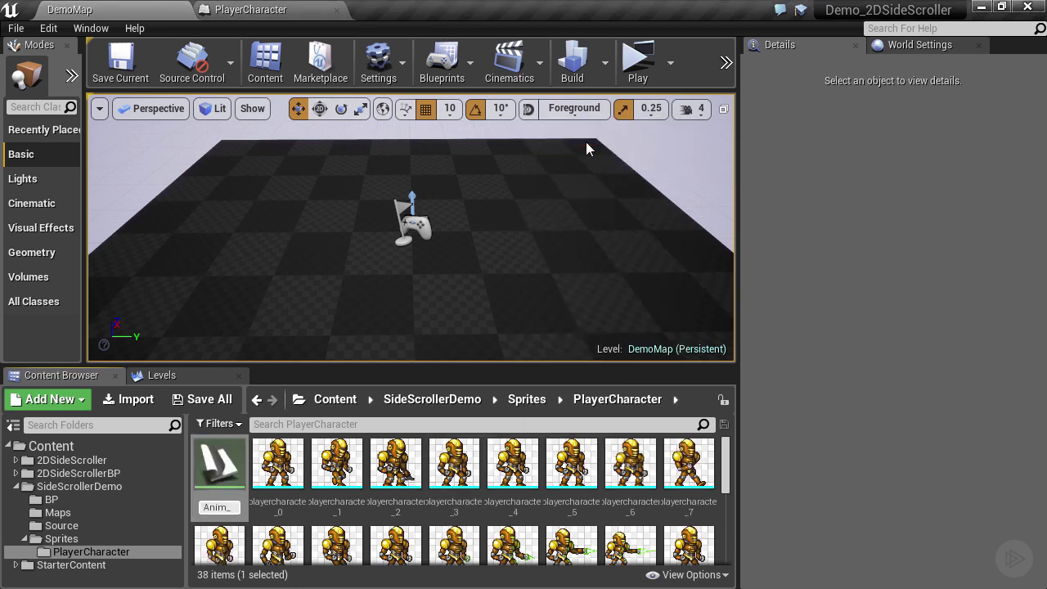
key("Return")
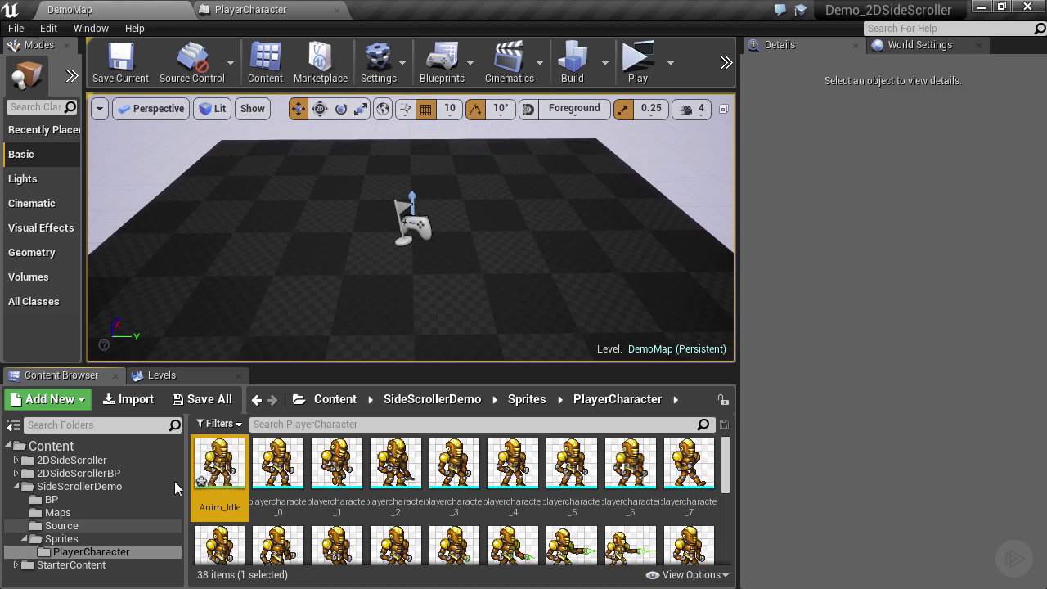
double_click(218, 464)
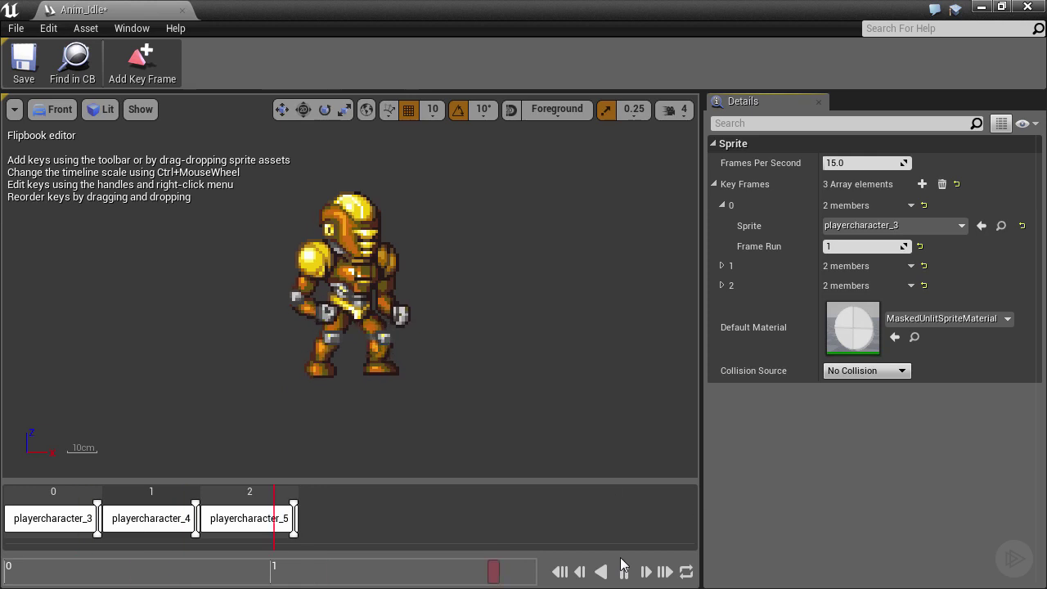
Expand all key frames' settings, pause the playback and lengthen the playercharacter_3 key frame to 3 frames
left_click(856, 163)
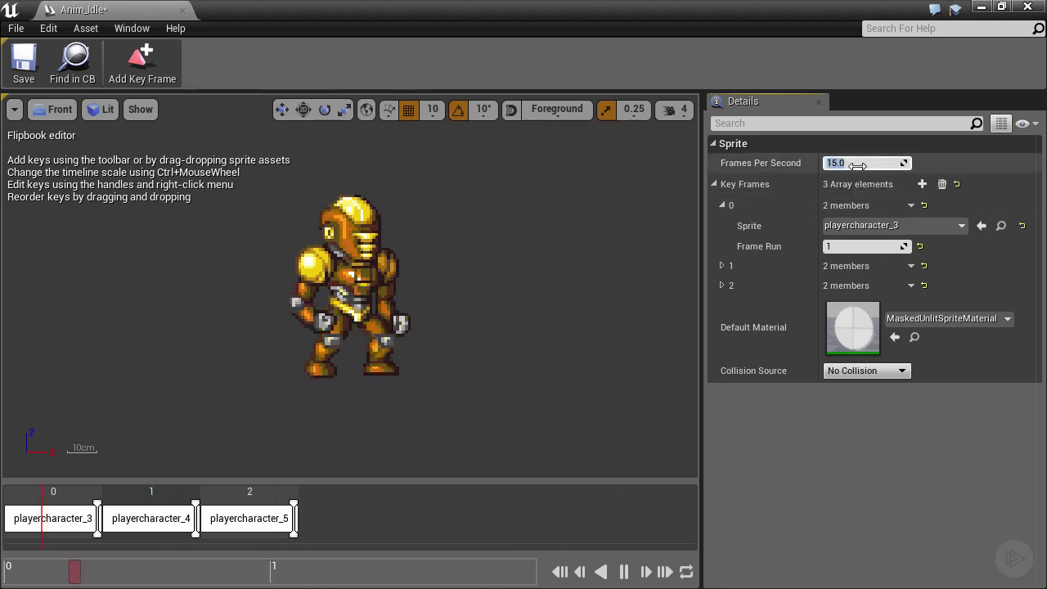
left_click(721, 265)
left_click(720, 327)
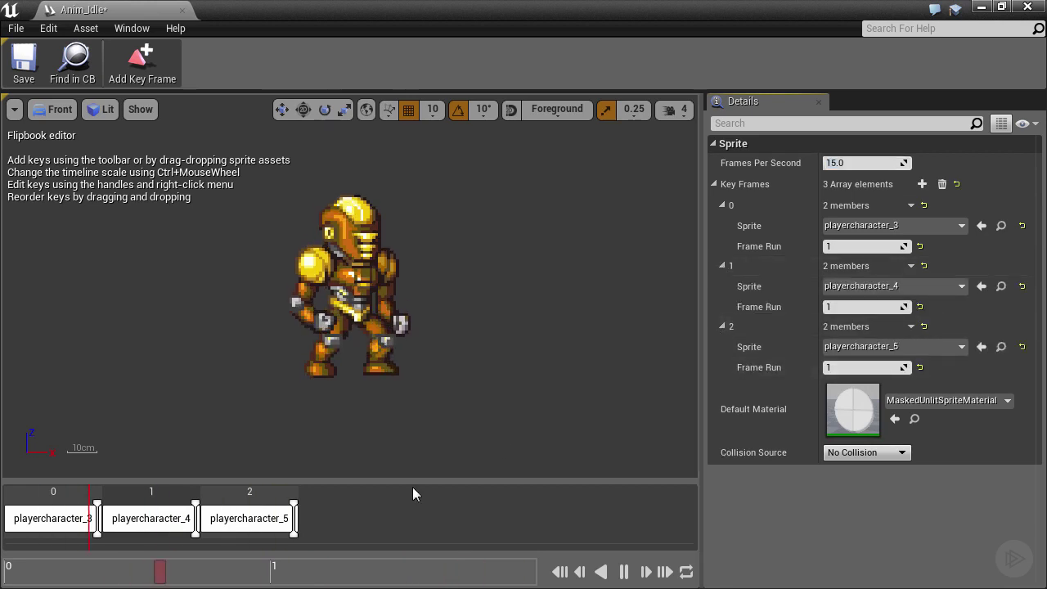
left_click(623, 572)
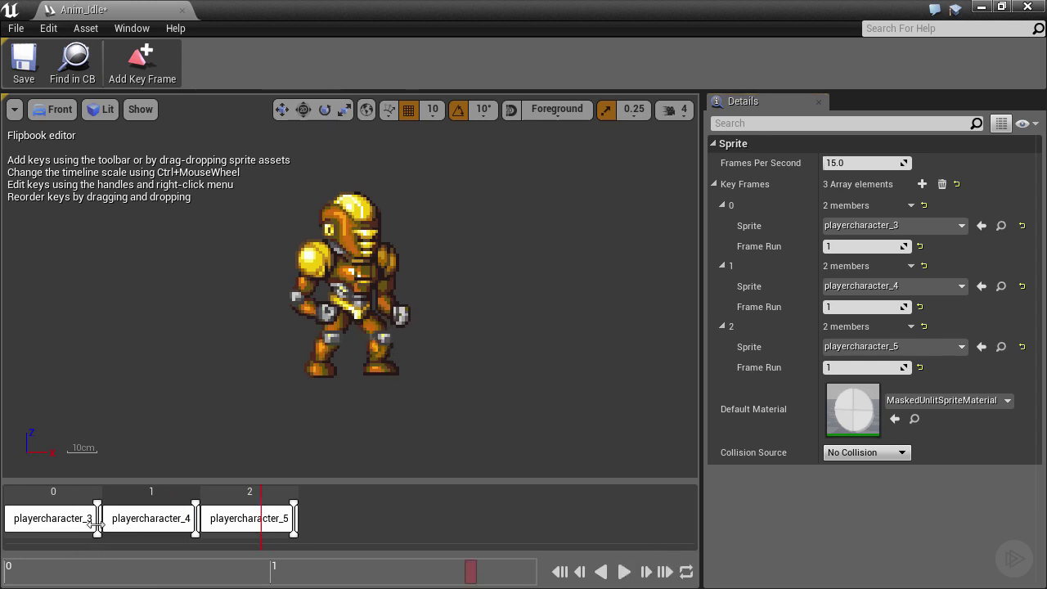
left_click_drag(98, 517, 293, 517)
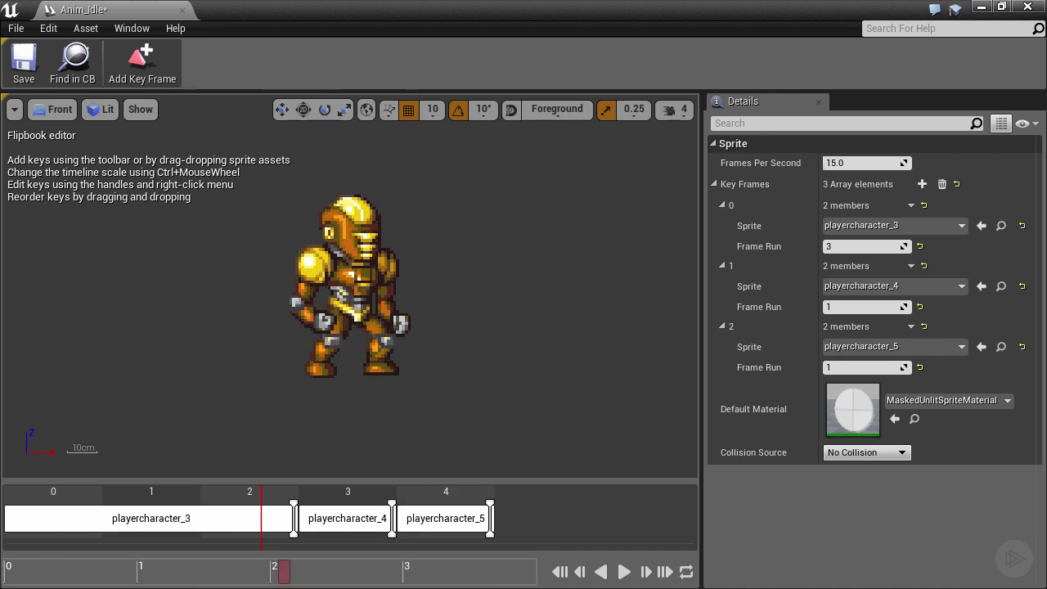
Set the Frame Run of playercharacter_4 and playercharacter_5 to 3 and play the flipbook preview
left_click(842, 311)
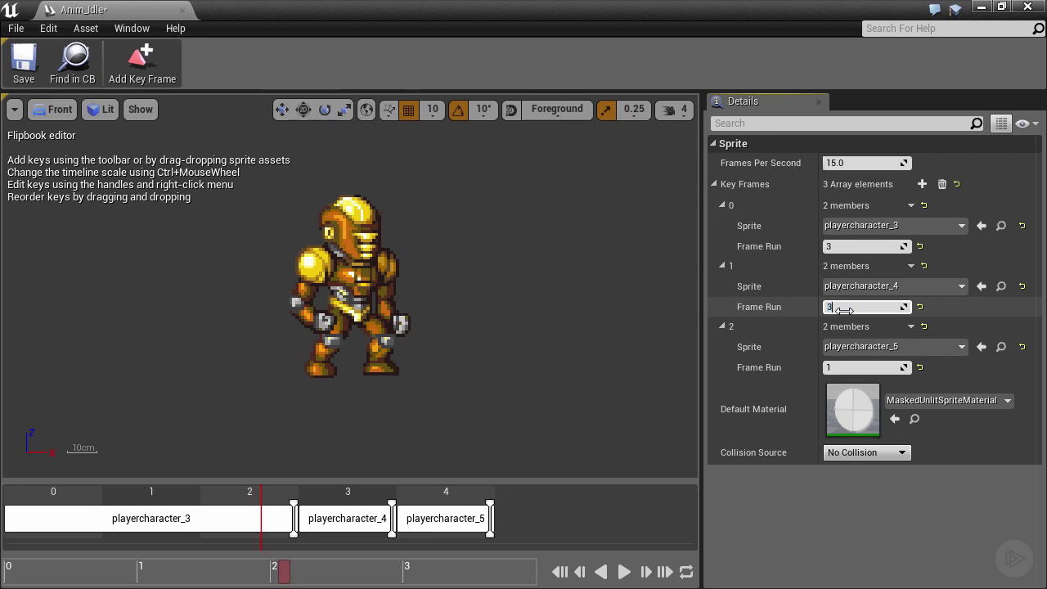
type("3")
key("Return")
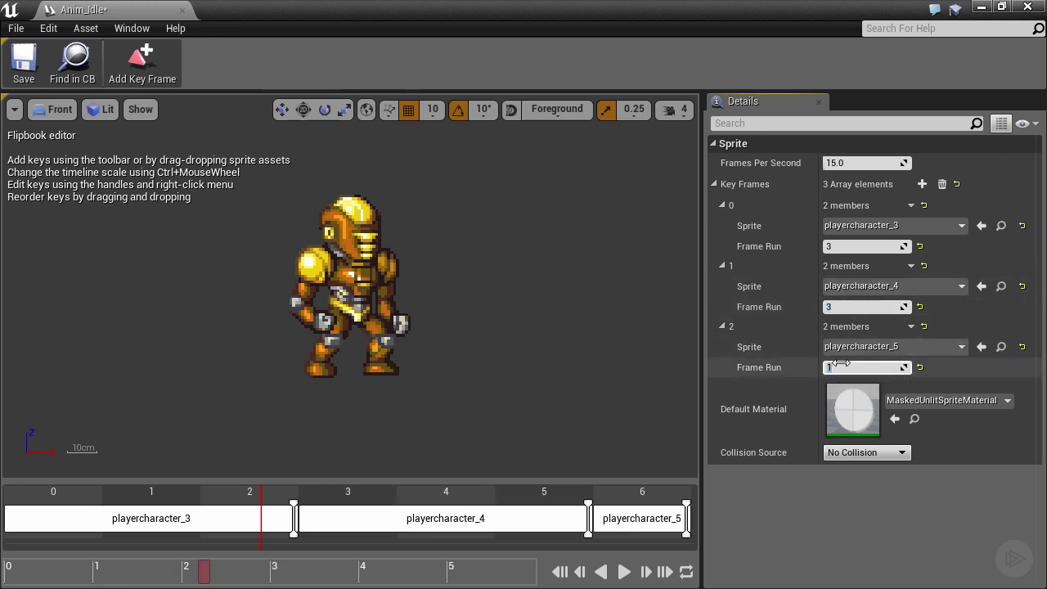
type("3")
key("Return")
left_click(625, 575)
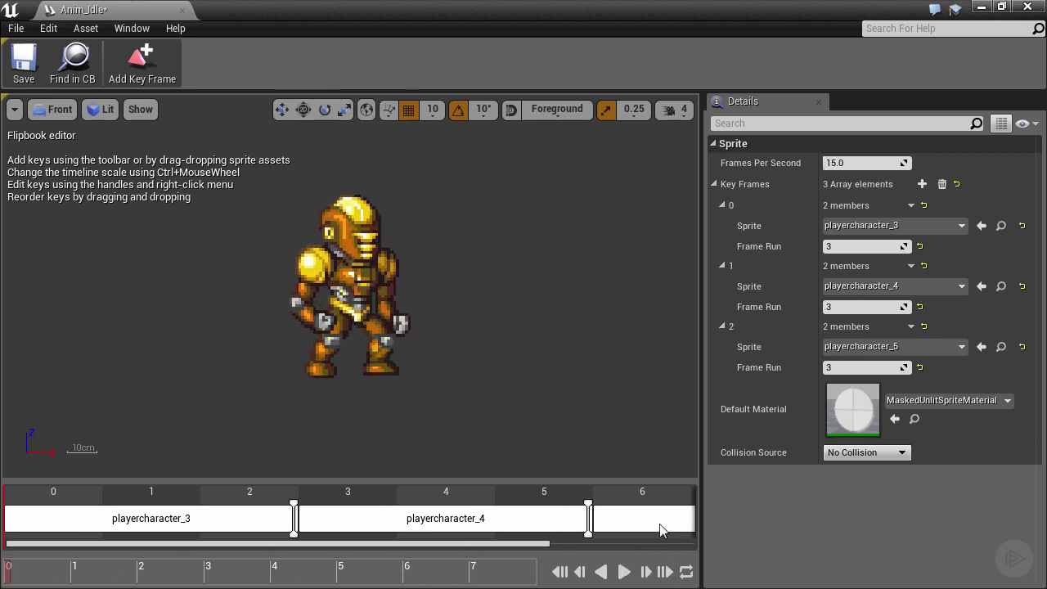
Move the playercharacter_3 key frame to the end of the timeline, then play and pause the animation to check it
left_click_drag(448, 543, 372, 562)
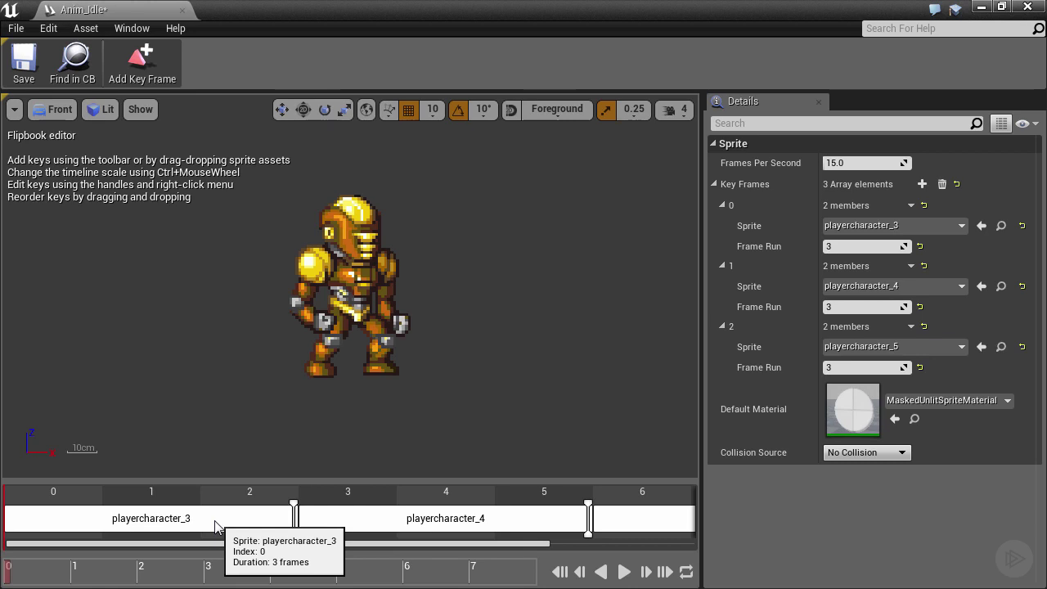
left_click_drag(264, 519, 603, 519)
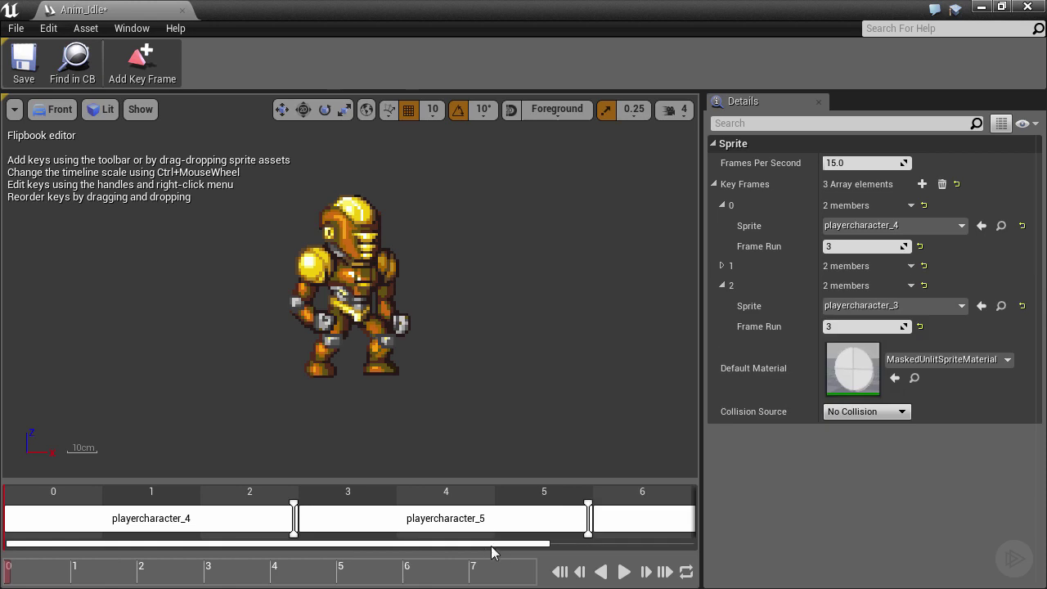
left_click(622, 572)
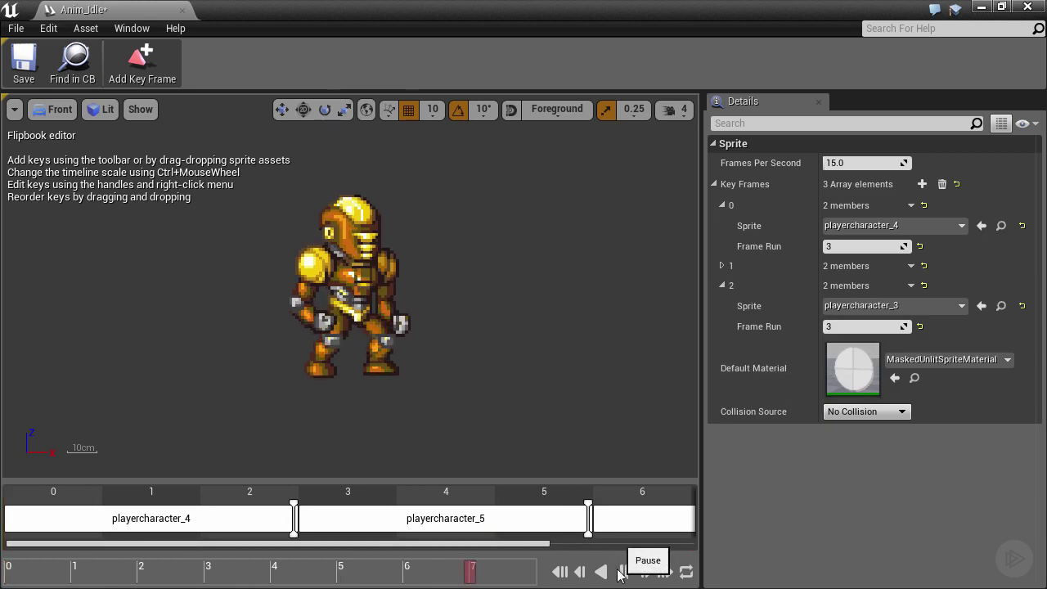
left_click(622, 572)
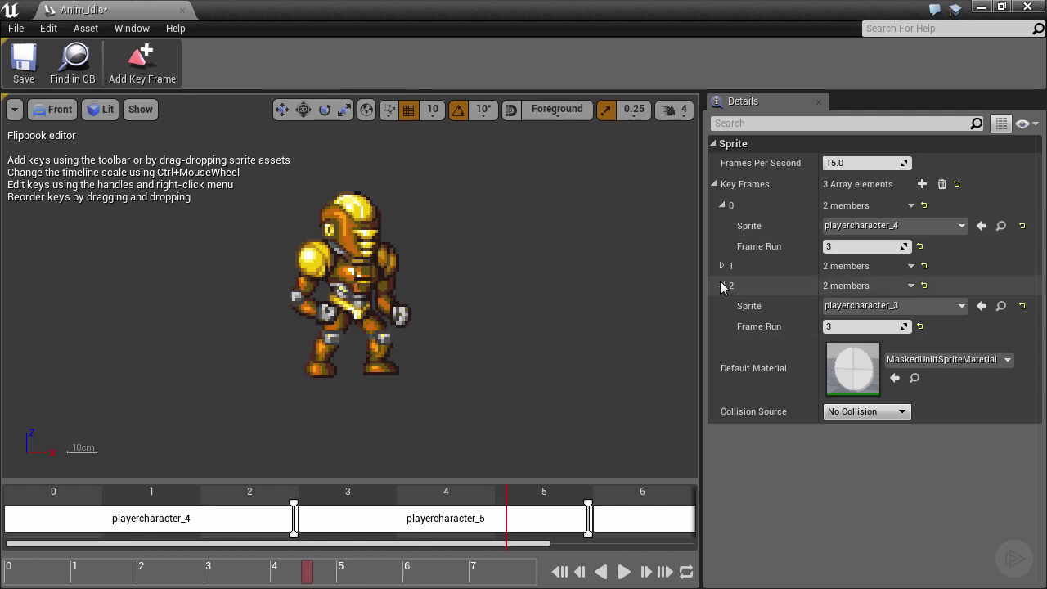
Add a fourth key frame to the flipbook and assign it the sprite of key frame 1, playercharacter_5
left_click(722, 205)
left_click(922, 184)
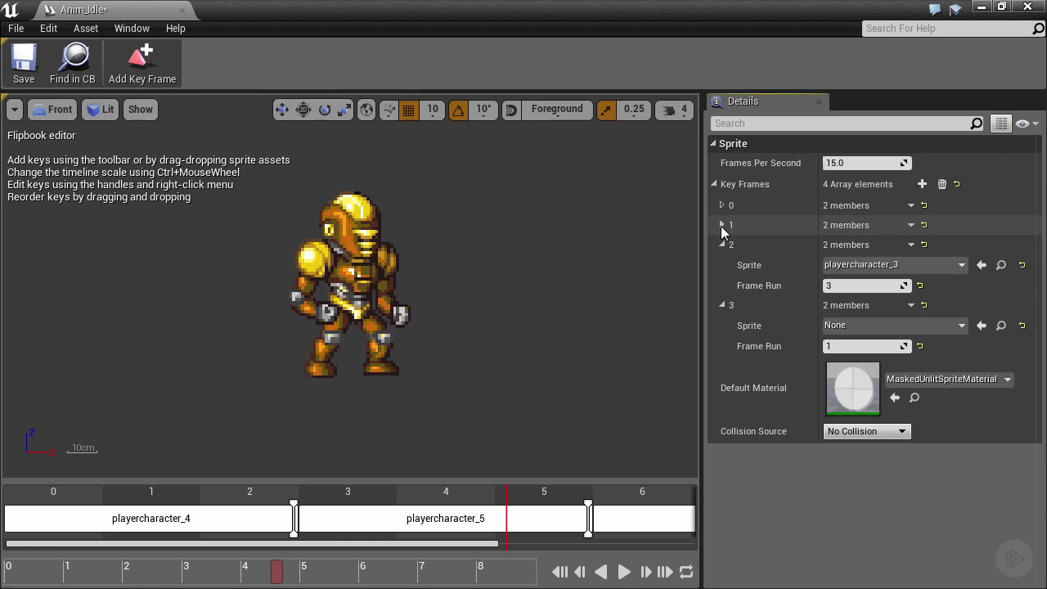
left_click(722, 204)
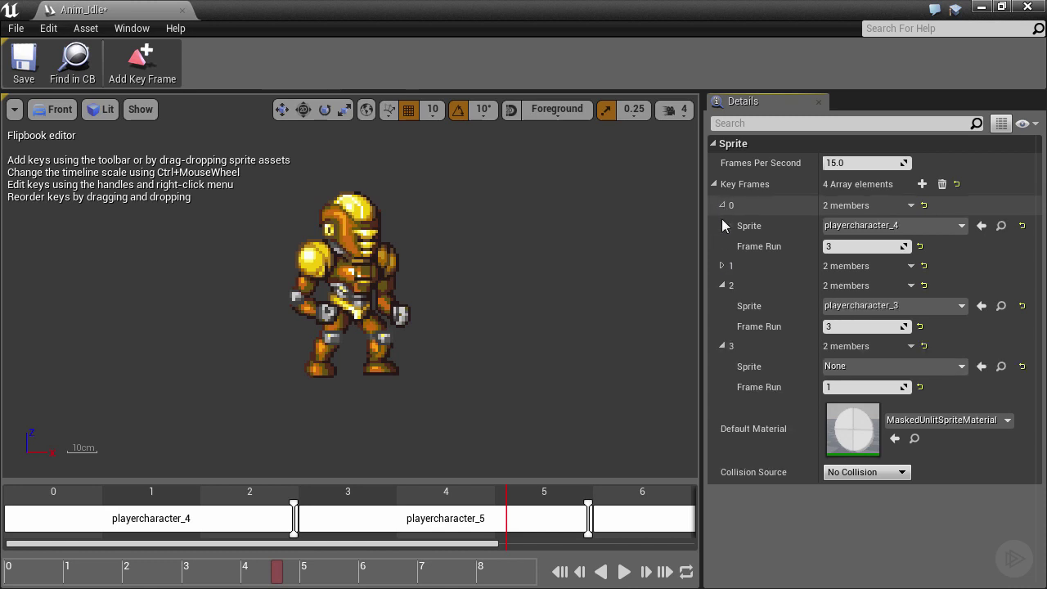
left_click(721, 265)
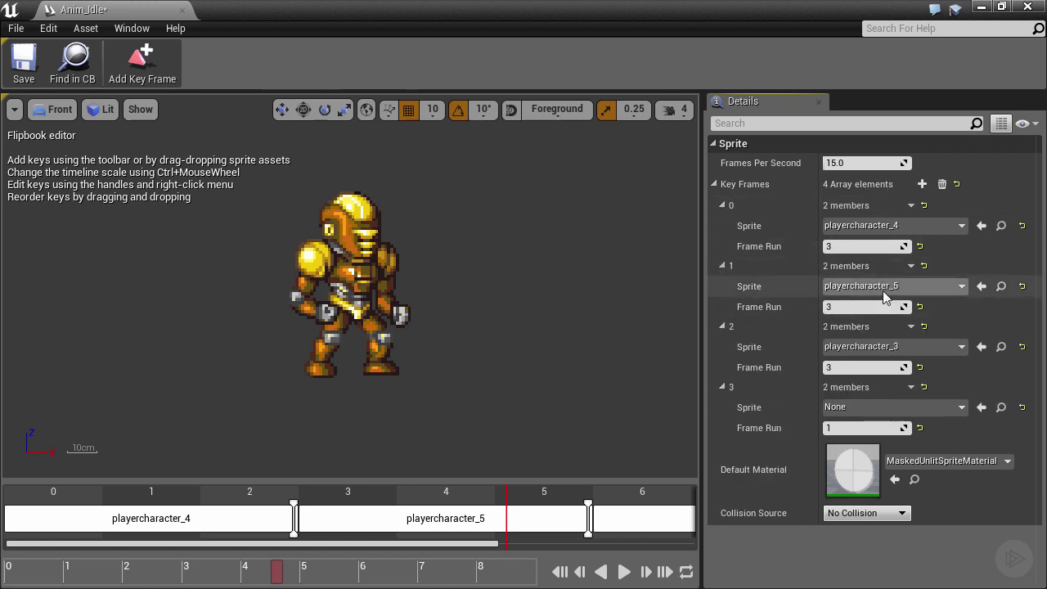
right_click(883, 288)
left_click(905, 301)
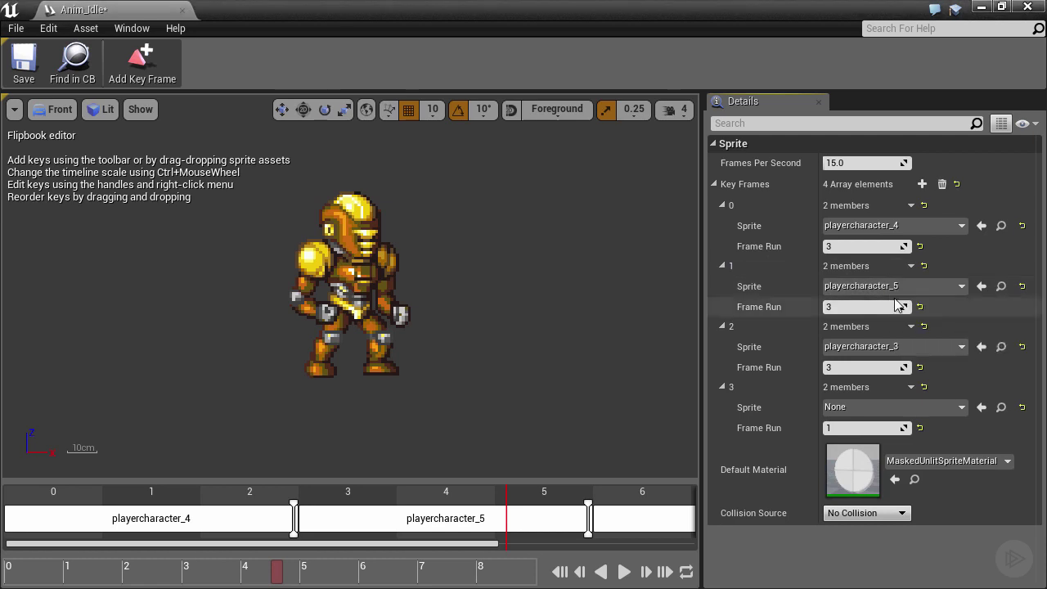
right_click(838, 411)
left_click(859, 437)
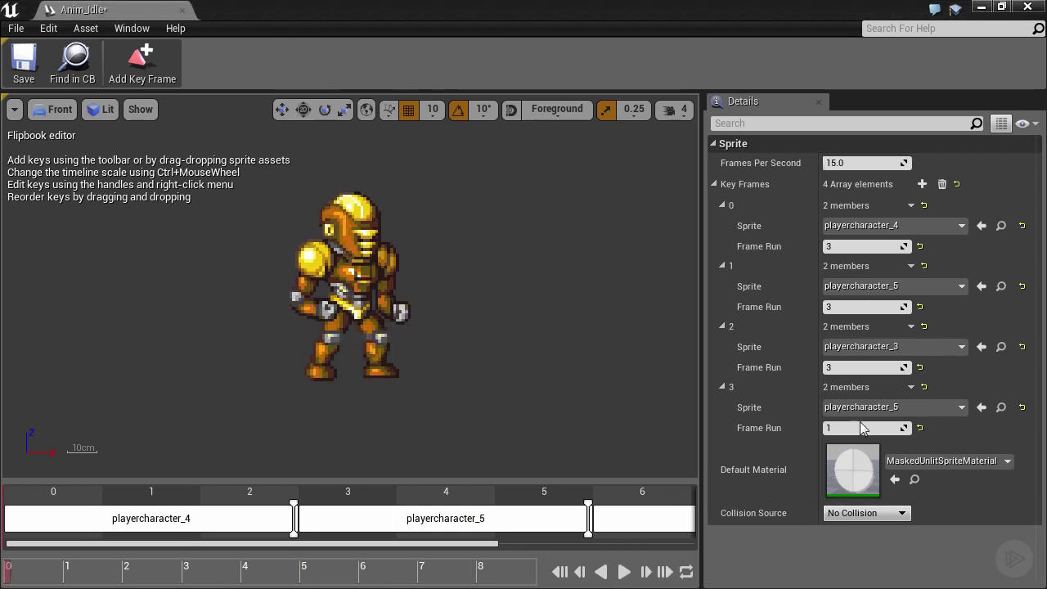
Preview the animation, scrub back through its timeline and save the Anim_Idle flipbook
left_click(623, 571)
left_click(624, 571)
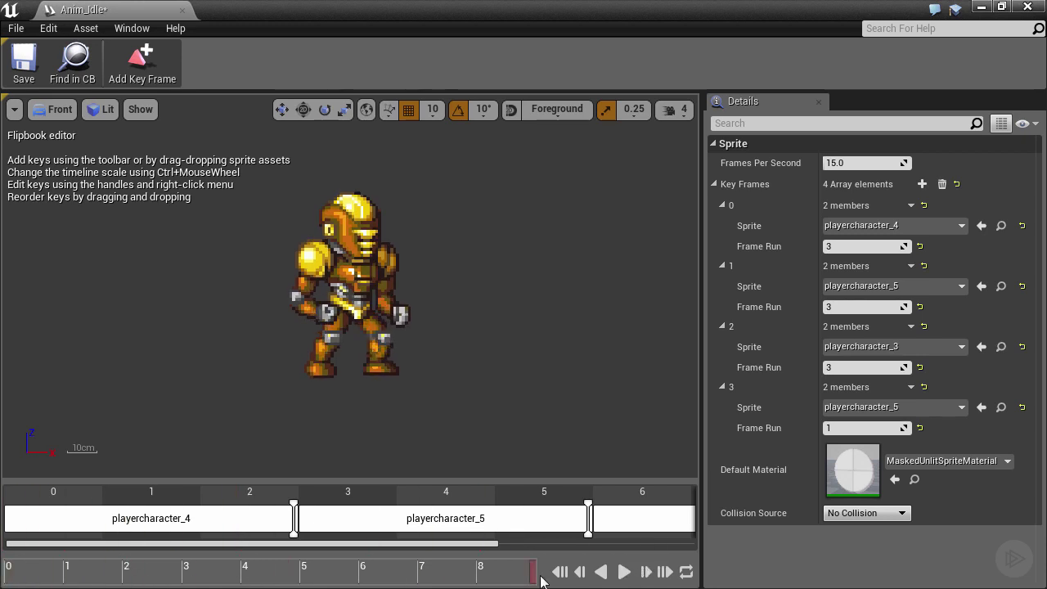
left_click_drag(531, 572, 134, 582)
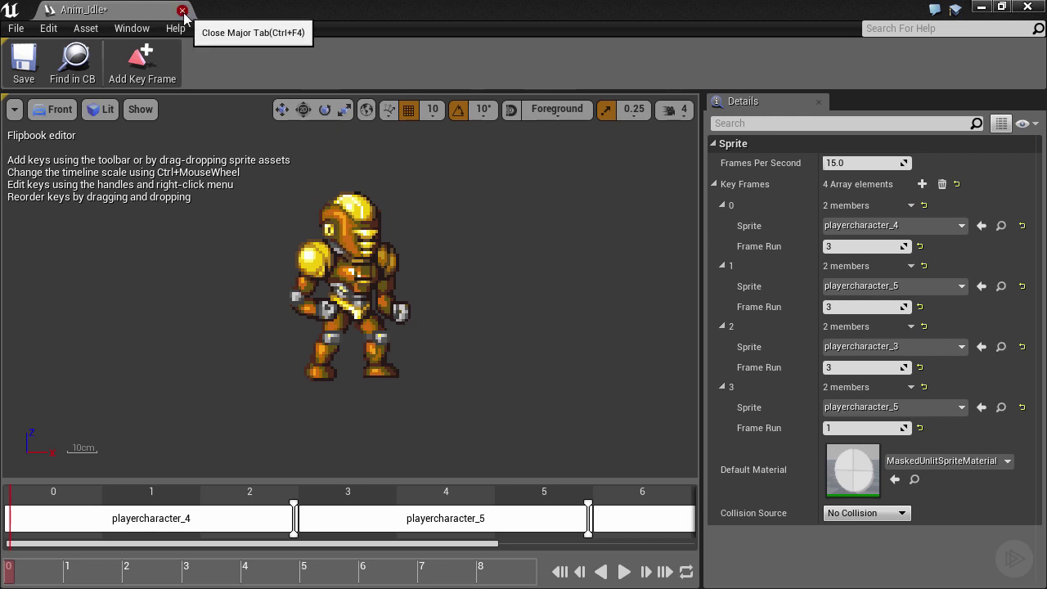
key("ctrl+s")
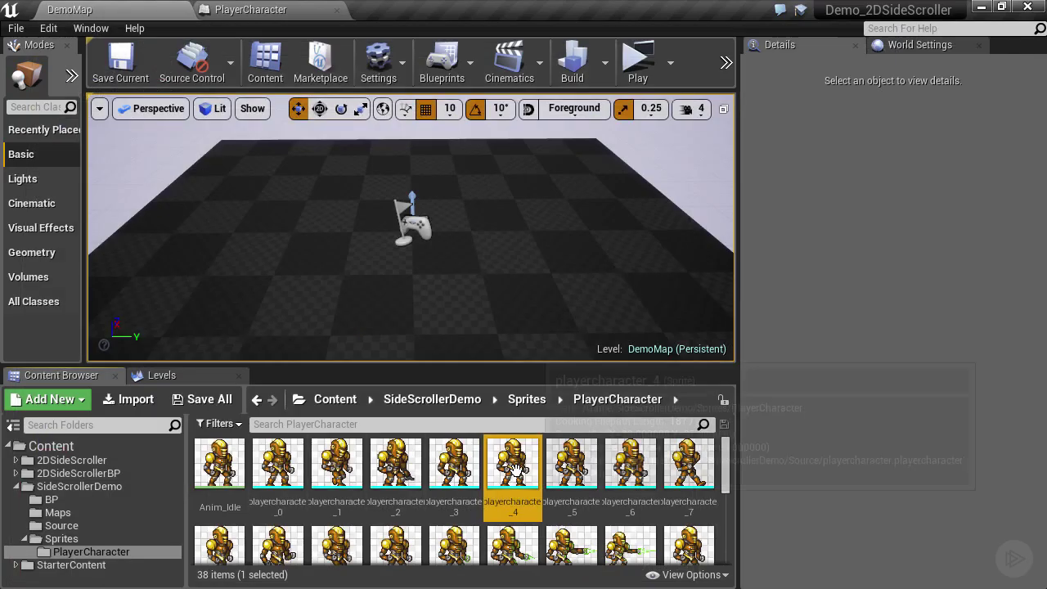
Open the playercharacter_4 sprite, set its Pivot Mode to Bottom Center, save it and close its editor
double_click(513, 466)
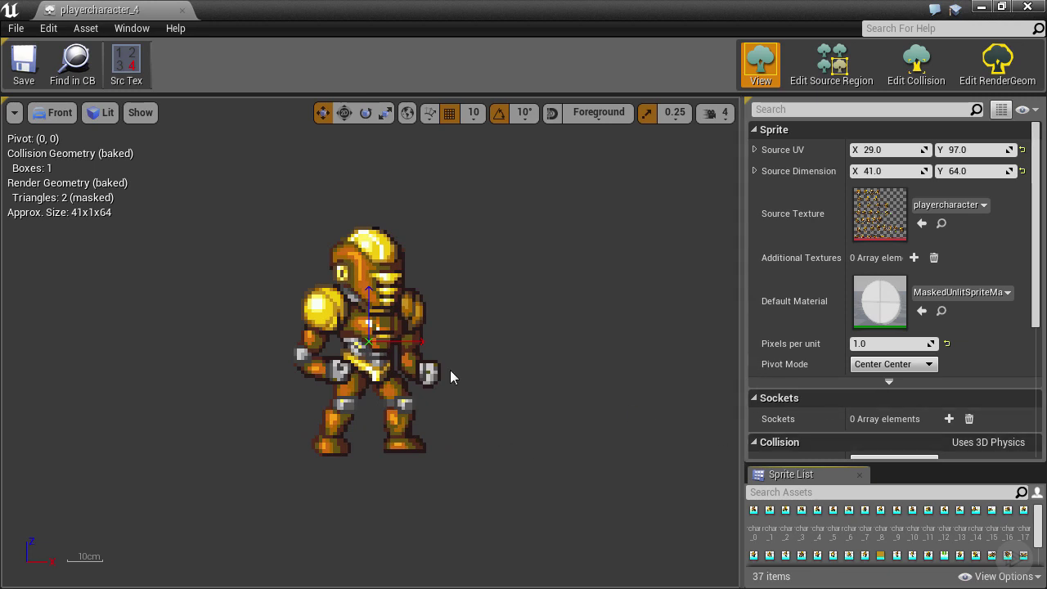
left_click(928, 366)
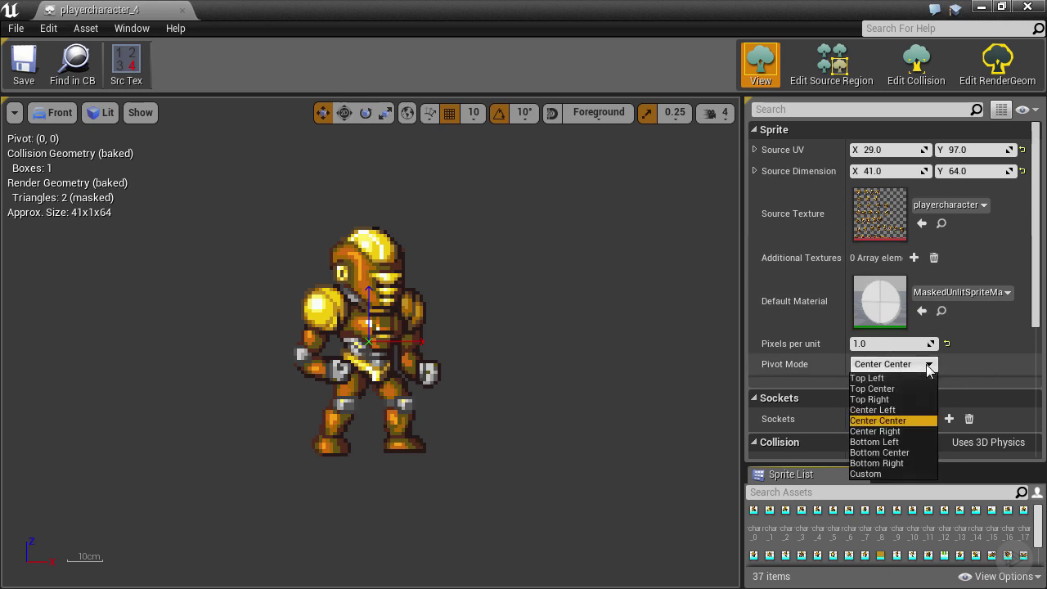
left_click(896, 452)
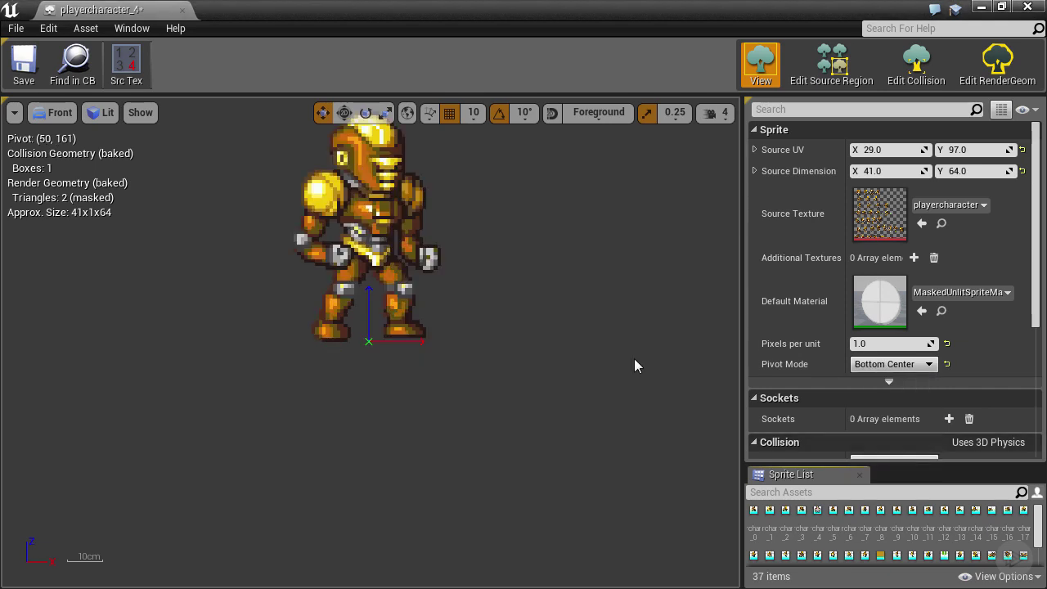
mouse_move(530, 312)
right_mouse_down()
mouse_move(521, 360)
mouse_move(539, 406)
right_mouse_up()
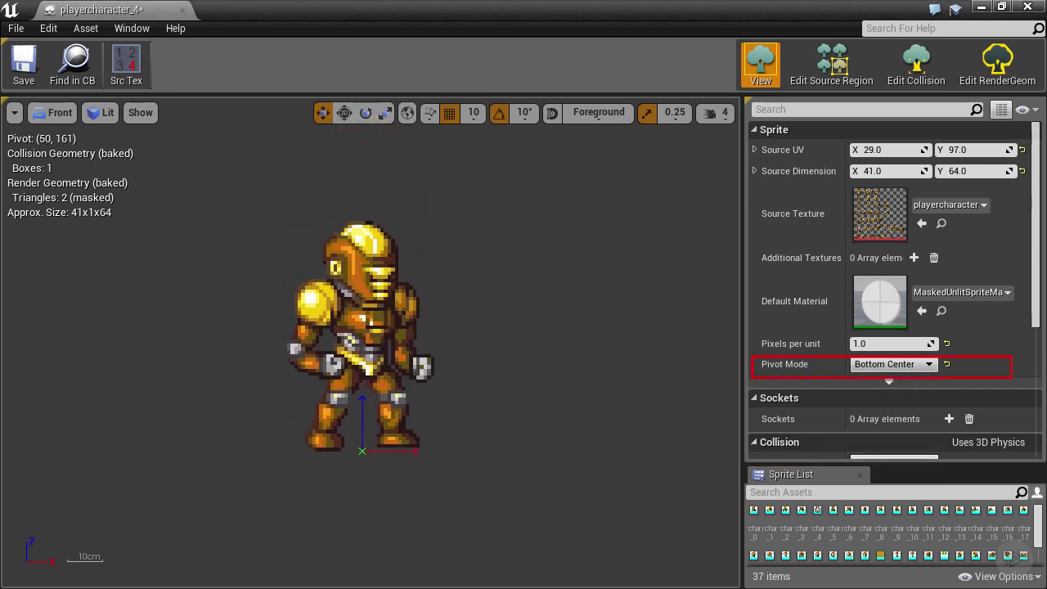
left_click(898, 362)
left_click(898, 362)
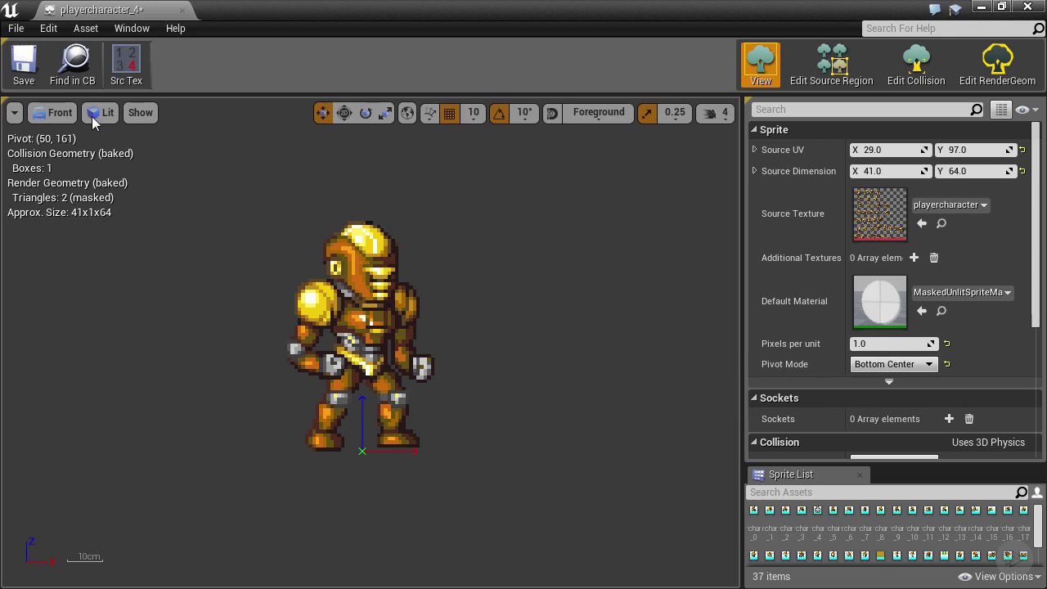
left_click(24, 64)
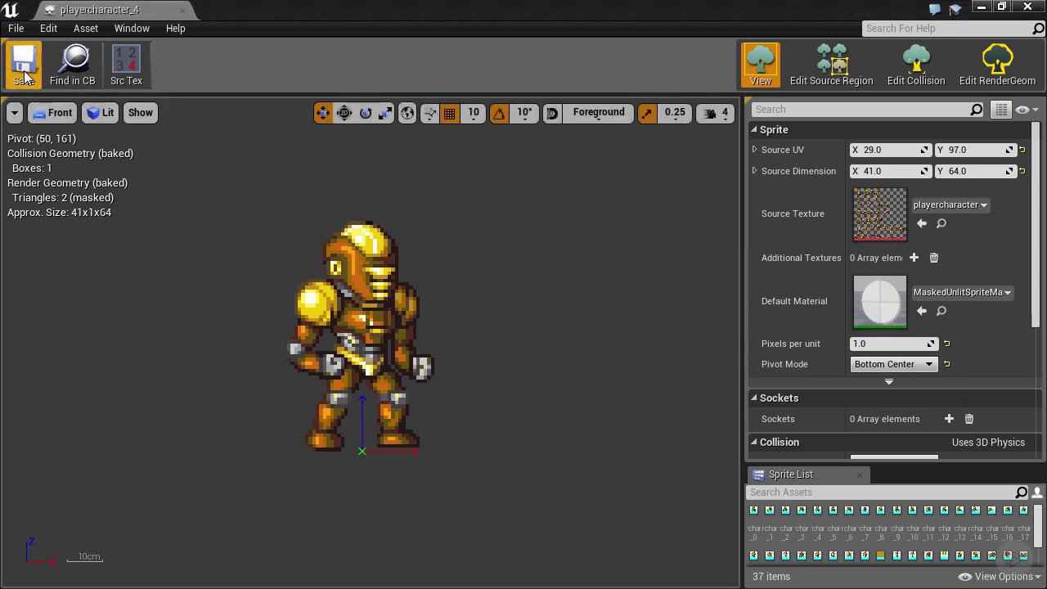
left_click(183, 10)
Select the sprites playercharacter_0 to playercharacter_25 in the PlayerCharacter folder, leaving out Anim_Idle
scroll(373, 502, "up", 1)
mouse_move(276, 462)
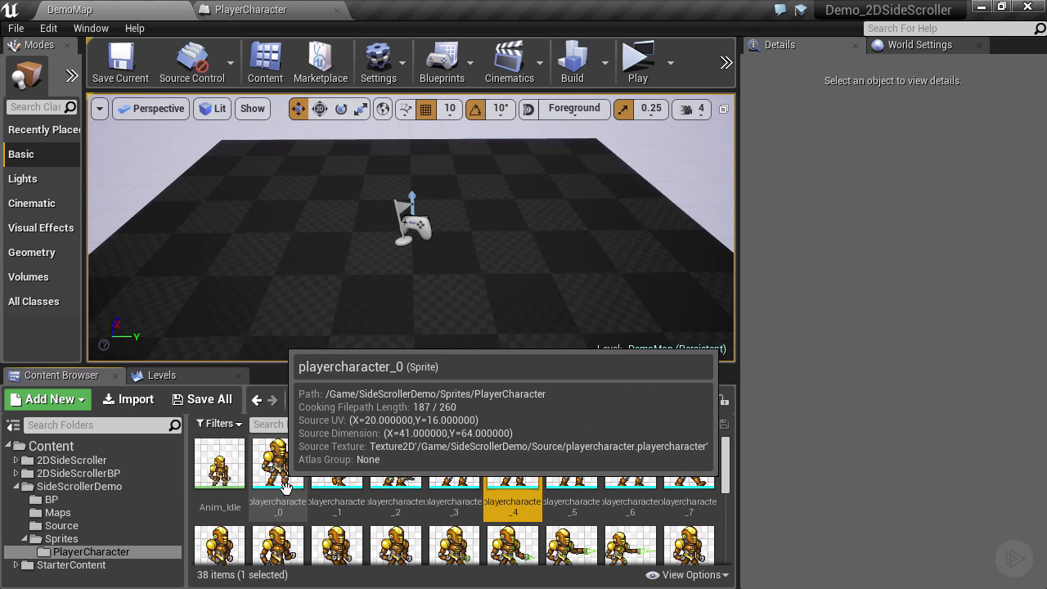
mouse_move(213, 485)
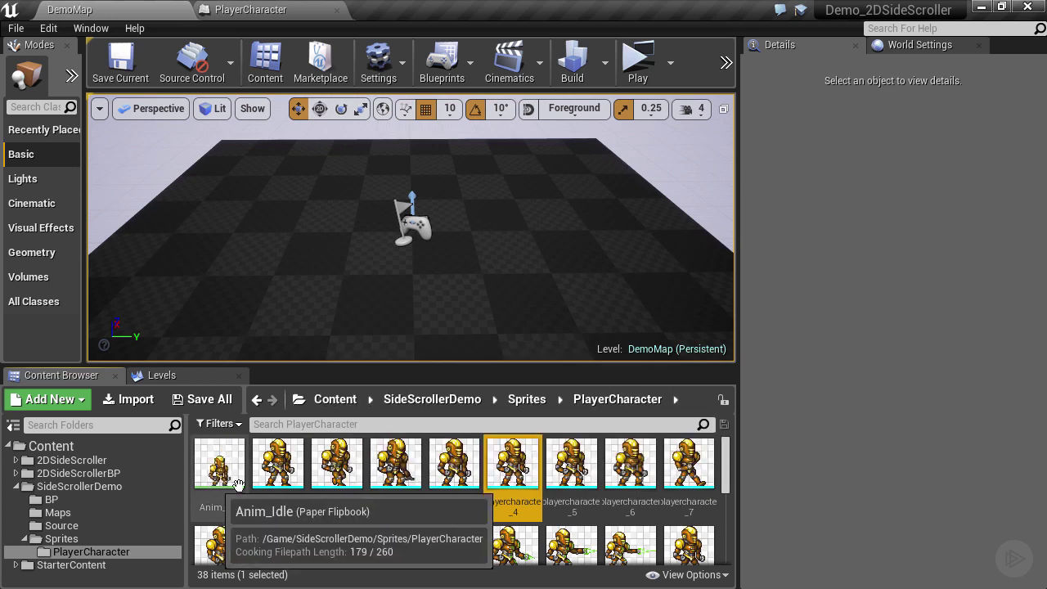
scroll(484, 507, "down", 5)
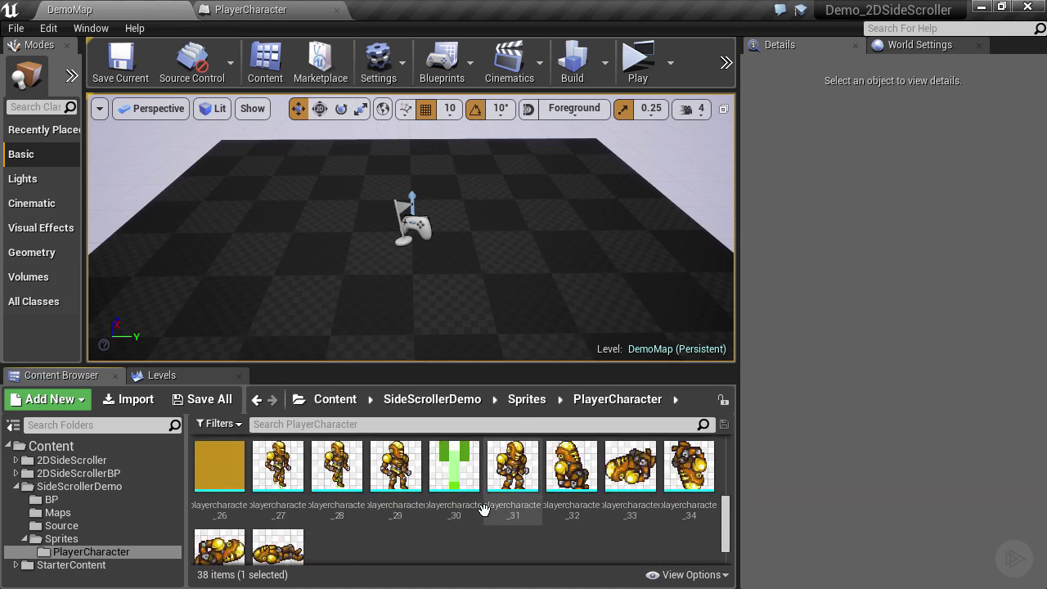
scroll(483, 509, "up", 5)
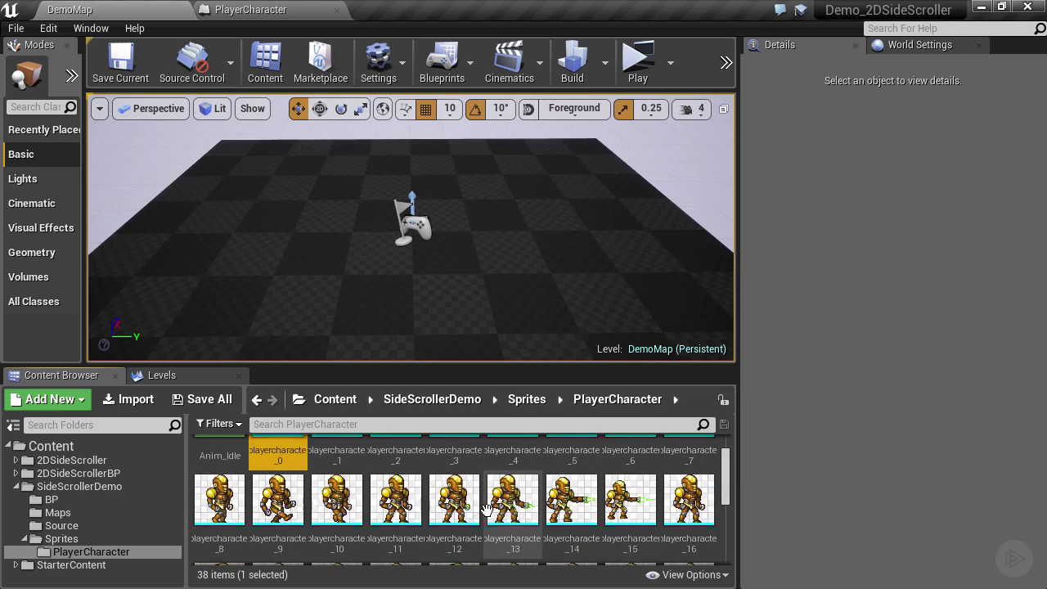
scroll(485, 510, "down", 3)
left_click(688, 511, "shift")
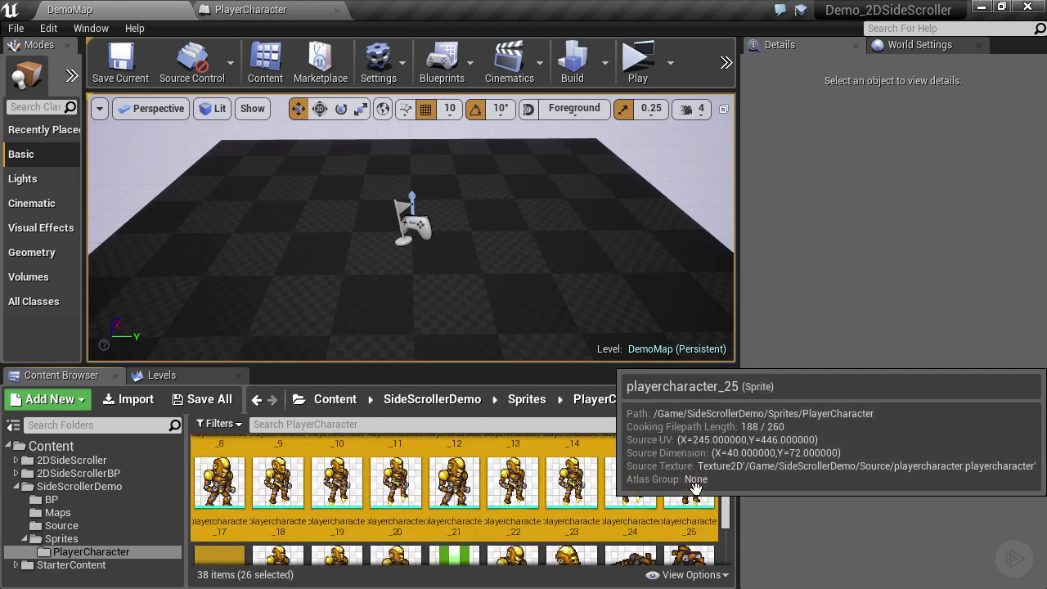
Add playercharacter_27 to playercharacter_29 and playercharacter_31 to playercharacter_36 to the selection, skipping playercharacter_26 and playercharacter_30
scroll(572, 509, "down", 2)
left_click(278, 470, "ctrl")
left_click(336, 470, "ctrl")
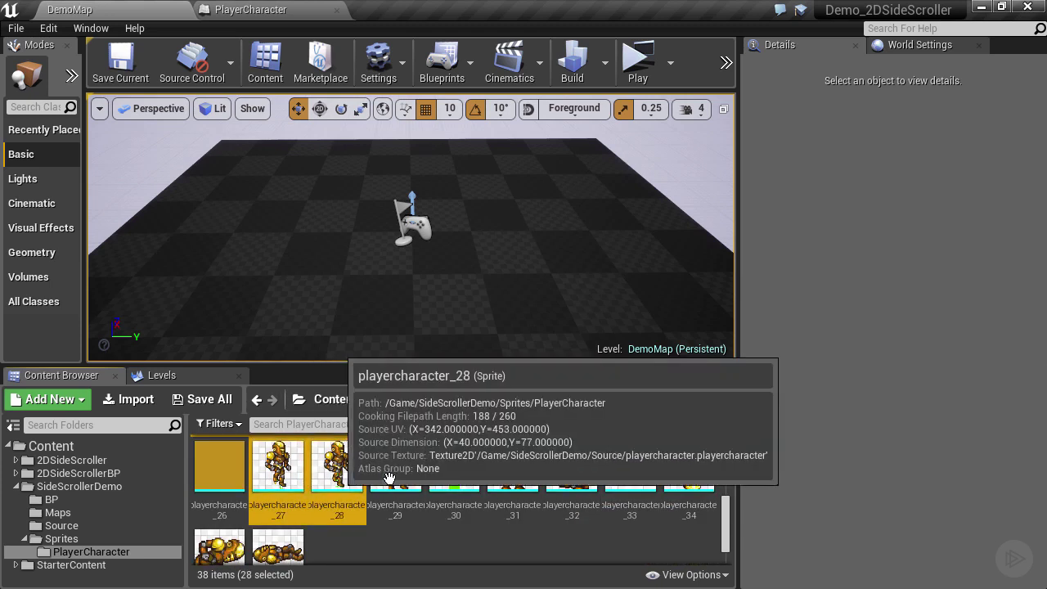
left_click(395, 470, "ctrl")
left_click(513, 470, "ctrl")
left_click(571, 470, "ctrl")
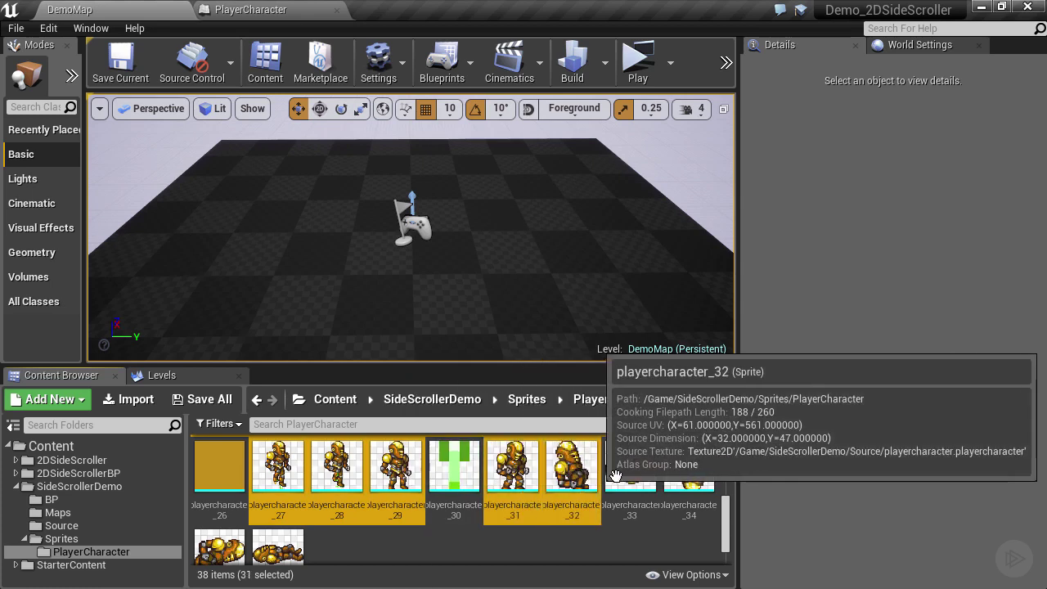
left_click(630, 470, "ctrl")
left_click(688, 470, "ctrl")
left_click(219, 547, "ctrl")
left_click(278, 546, "ctrl")
Open all the selected player character sprites together for bulk editing in the Property Matrix
scroll(356, 500, "up", 3)
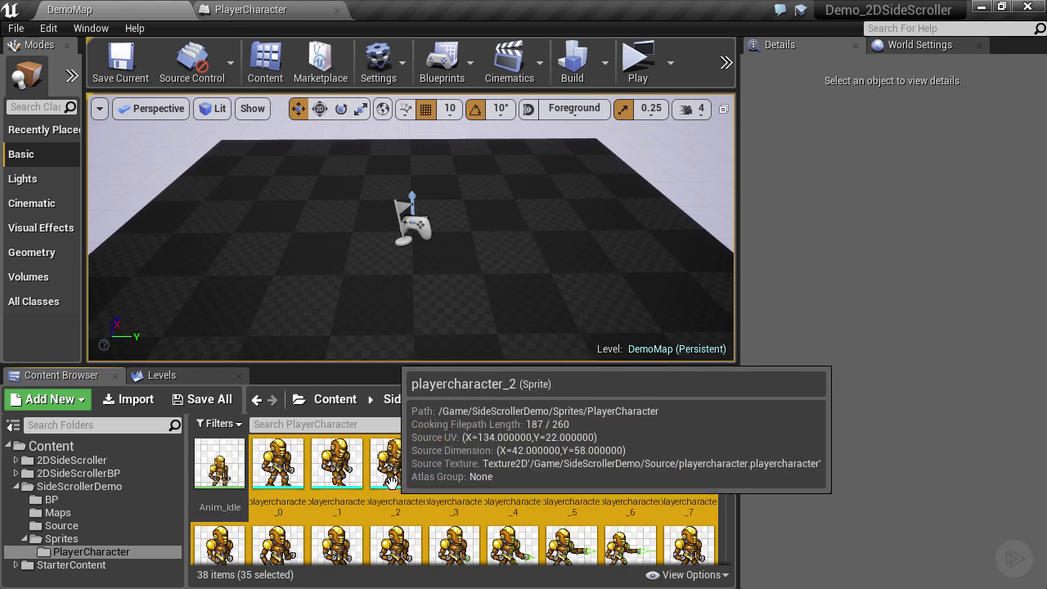
right_click(391, 479)
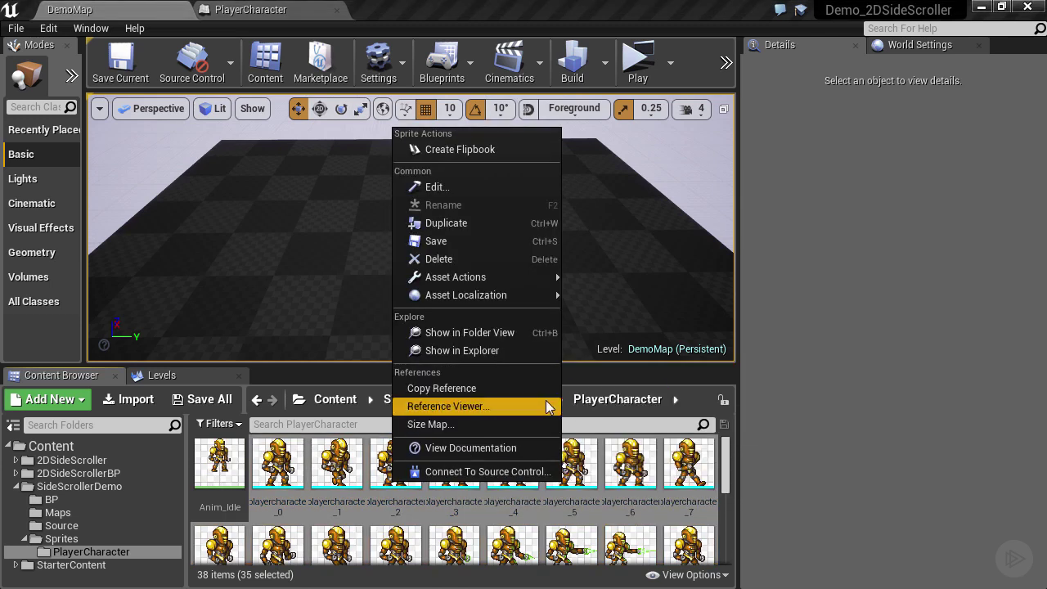
mouse_move(463, 296)
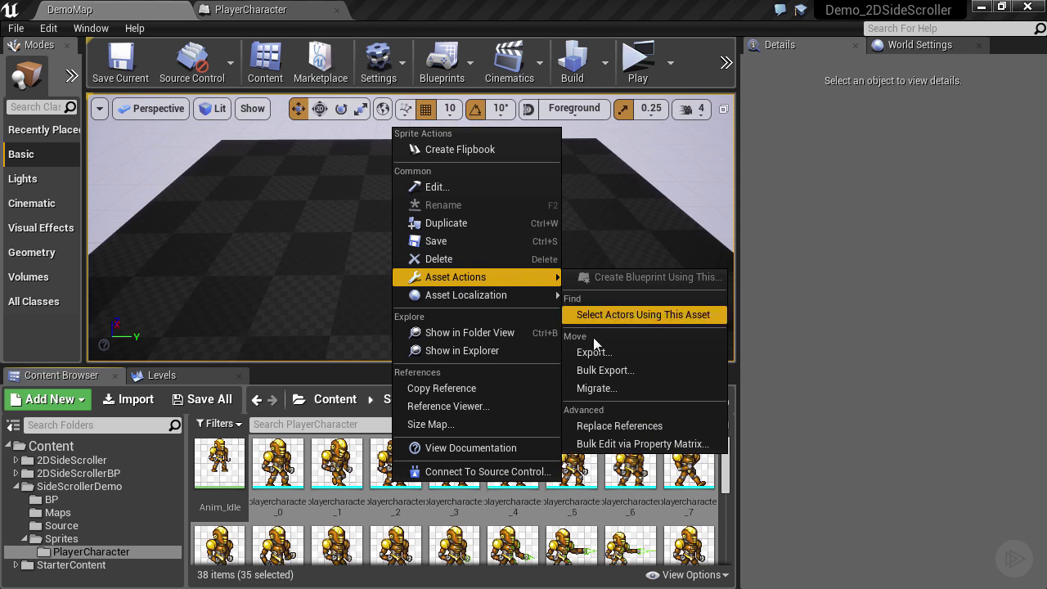
left_click(662, 444)
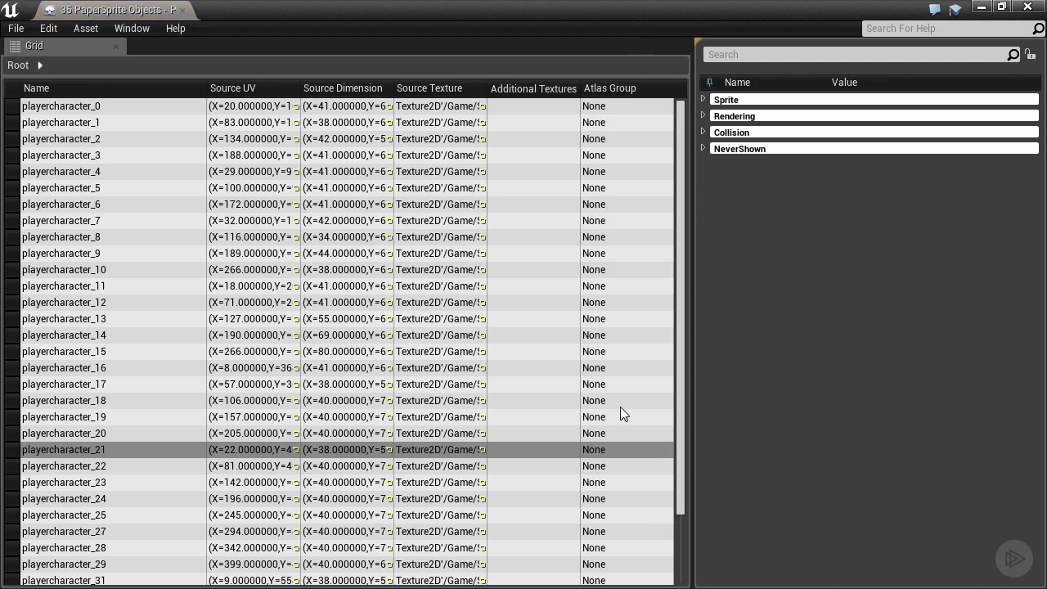
Set the Pivot Mode of all the listed sprites to Bottom Center and close the Property Matrix
left_click(704, 99)
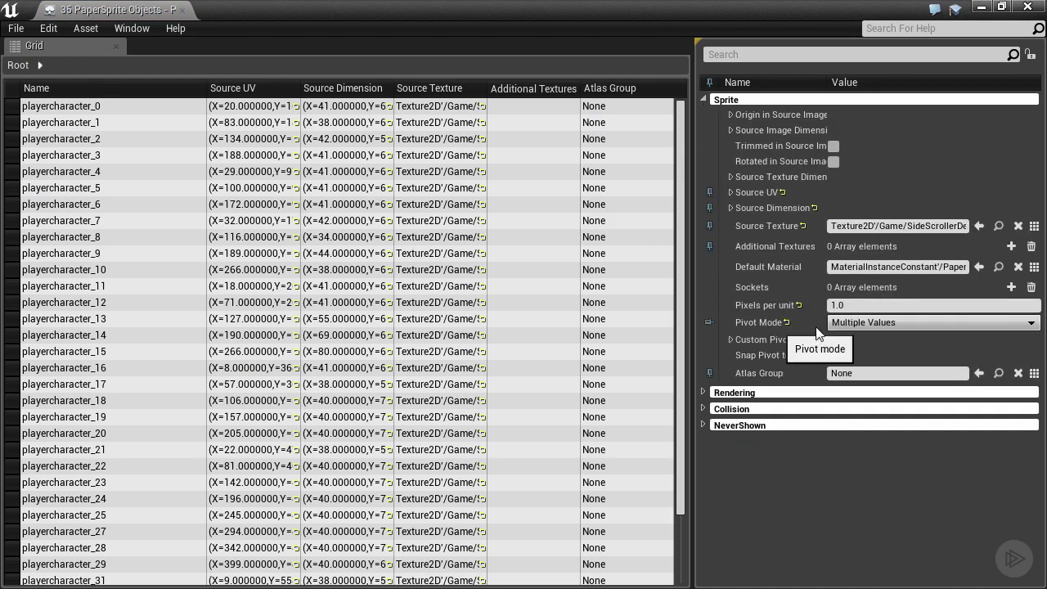
left_click(872, 324)
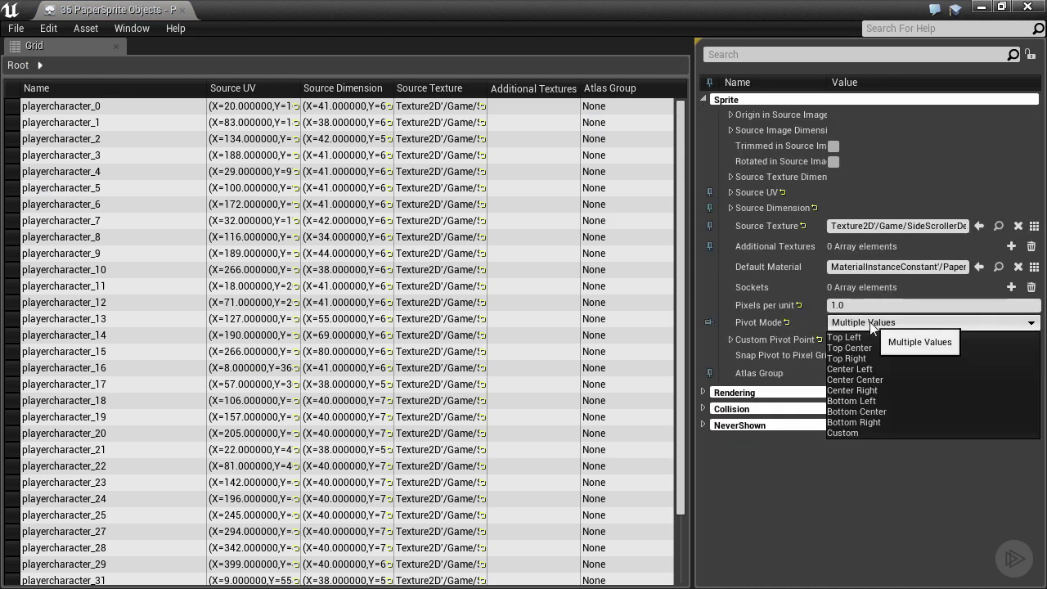
left_click(873, 411)
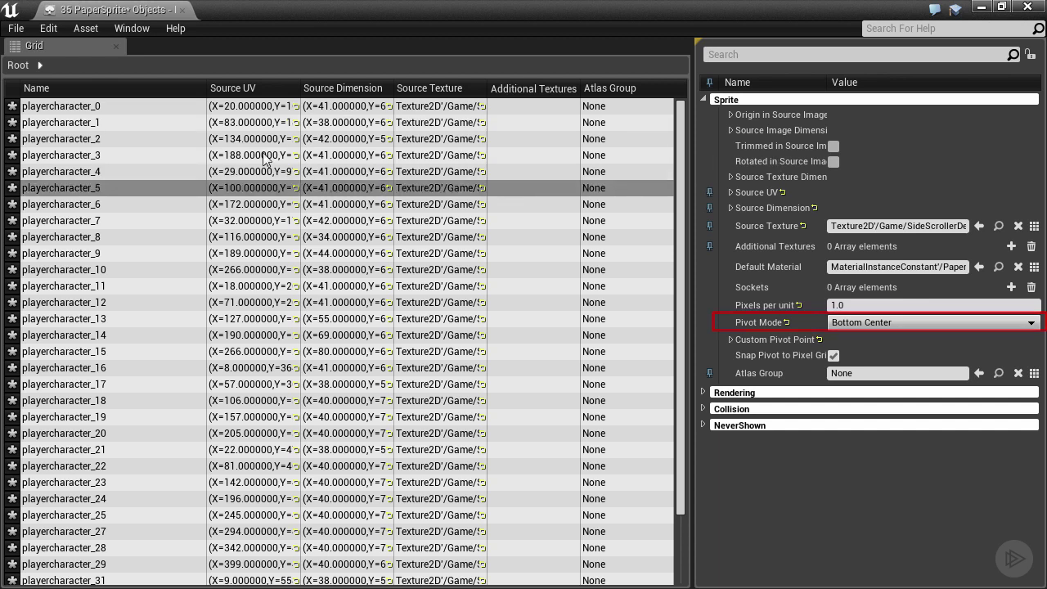
left_click(122, 46)
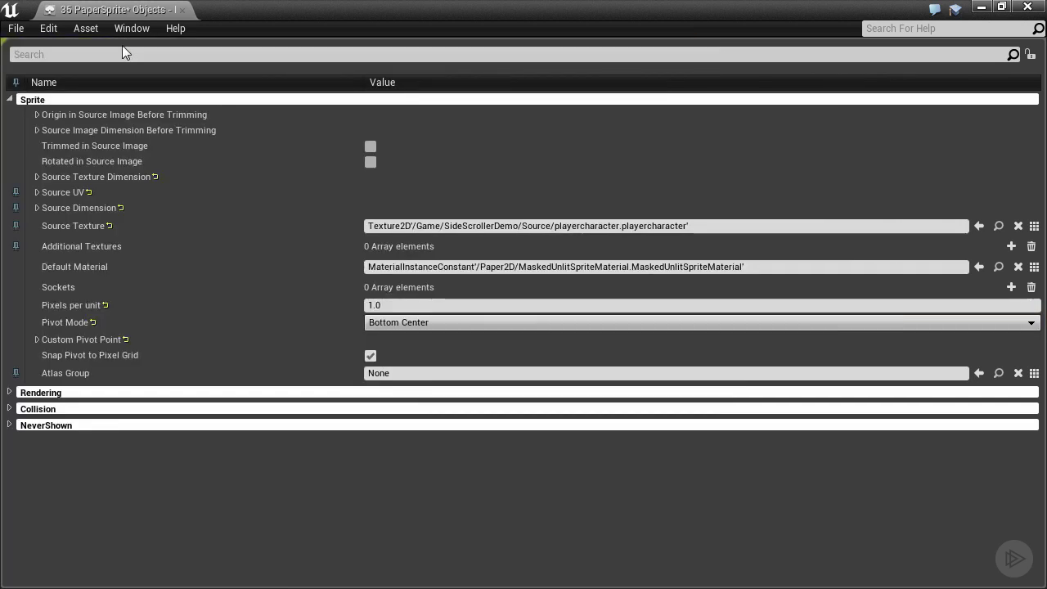
left_click(182, 12)
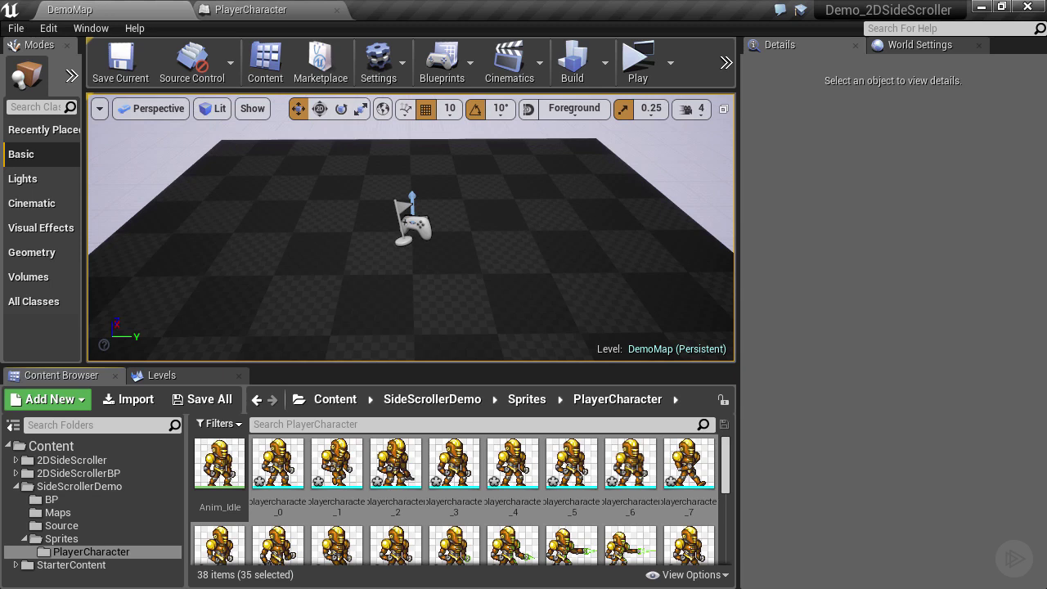
Open the Anim_Idle flipbook from the PlayerCharacter folder
double_click(222, 482)
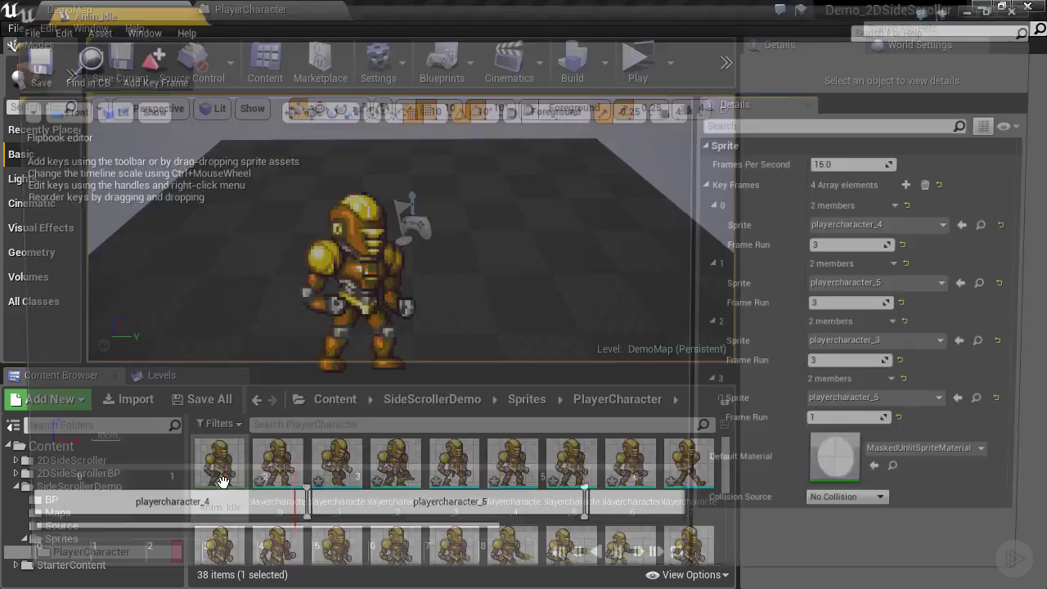